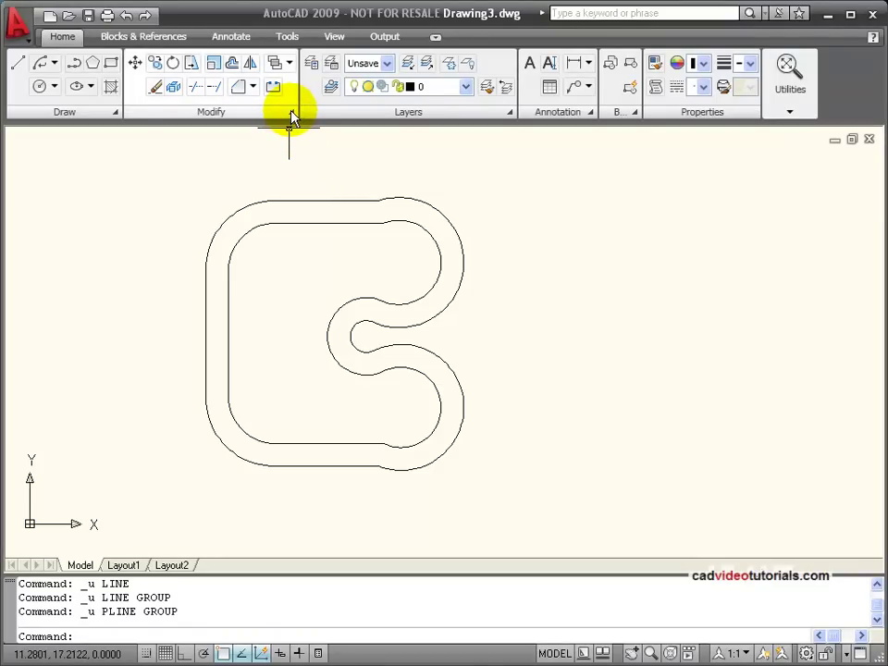
- With Dynamic Input on, open the outer C-shaped polyline with PEDIT and close it again
{"action": "left_click", "coordinate": [291, 113]}
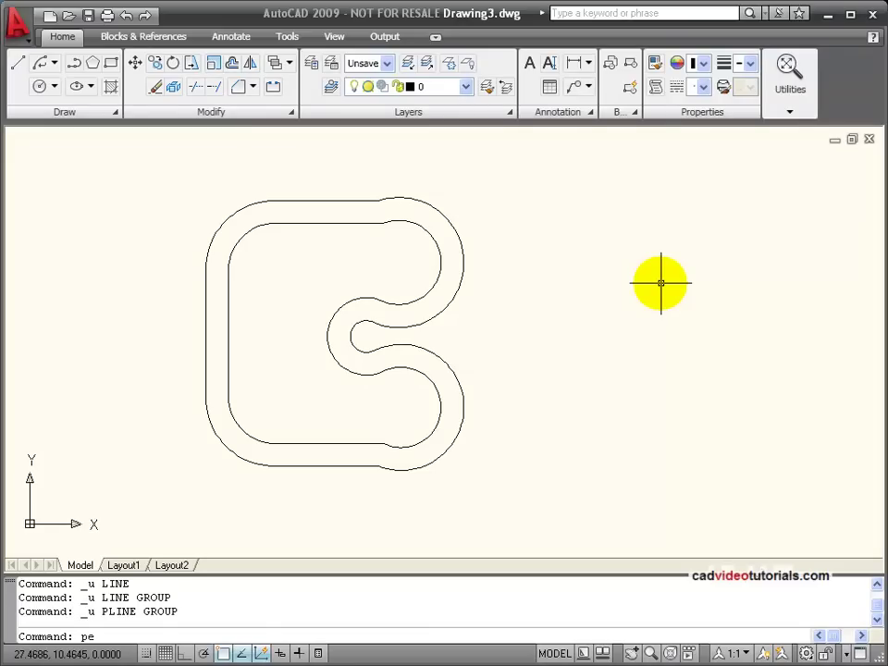
{"action": "key", "text": "Return"}
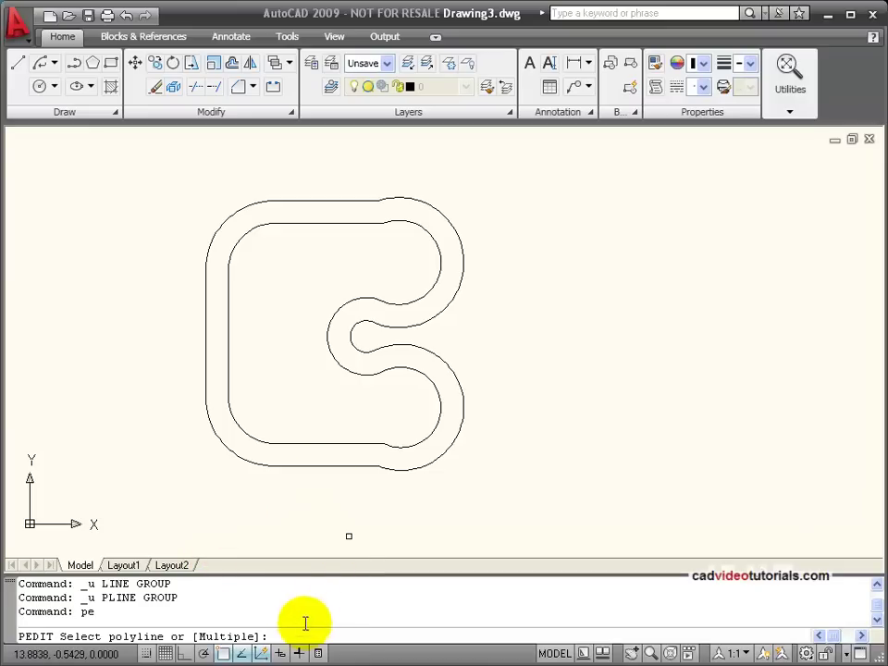
{"action": "left_click", "coordinate": [280, 653]}
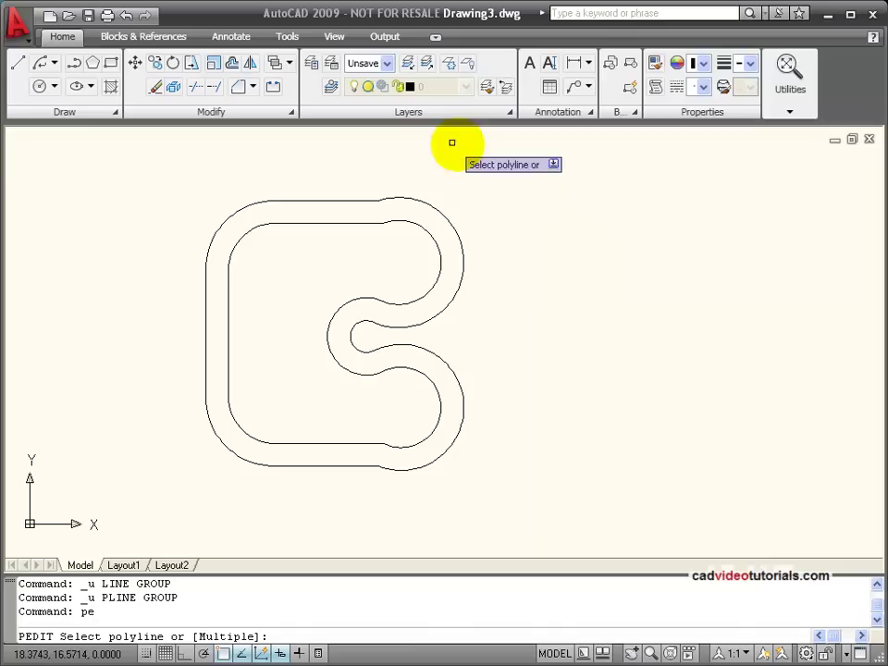
{"action": "left_click", "coordinate": [374, 196]}
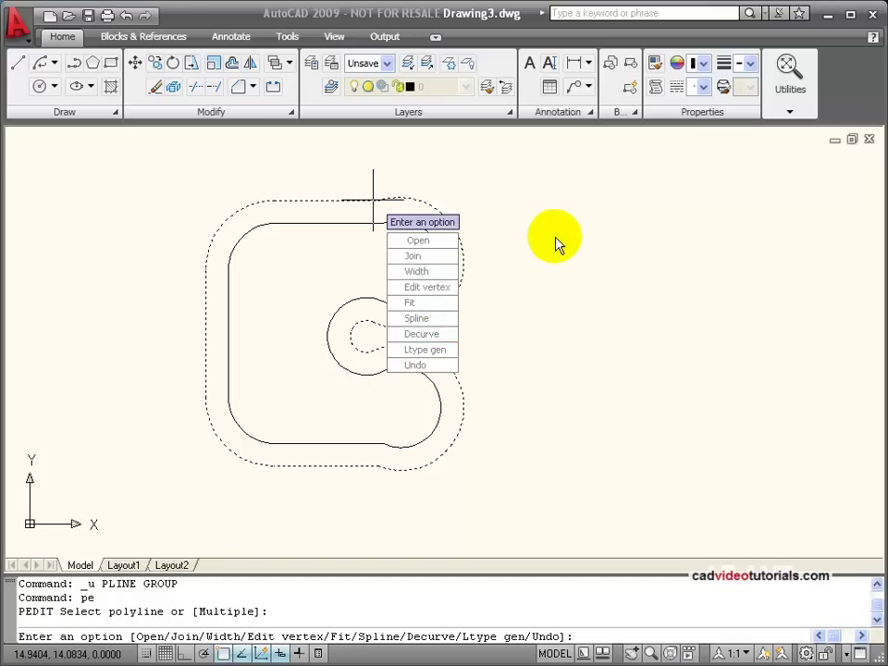
{"action": "left_click", "coordinate": [443, 240]}
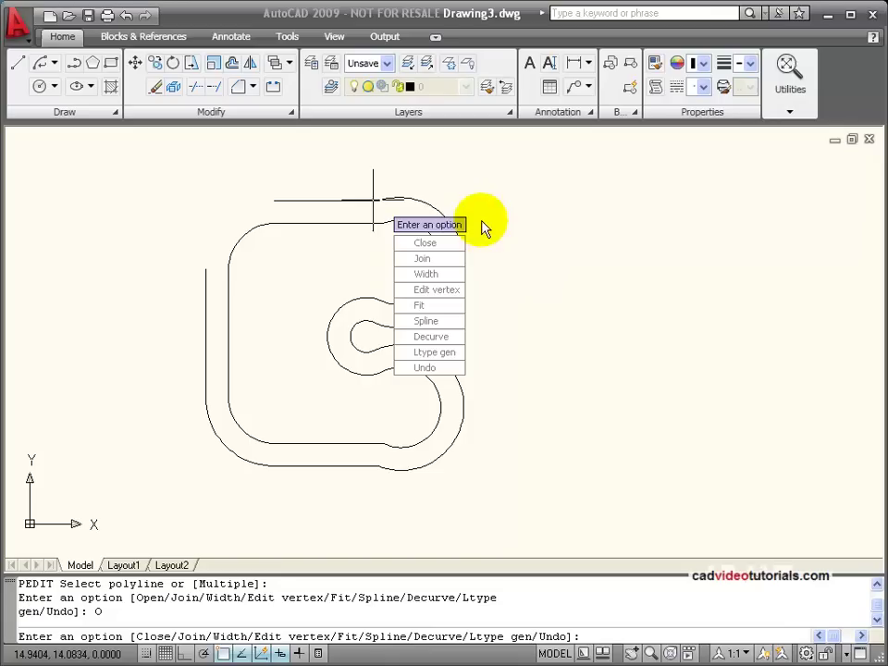
{"action": "left_click", "coordinate": [440, 243]}
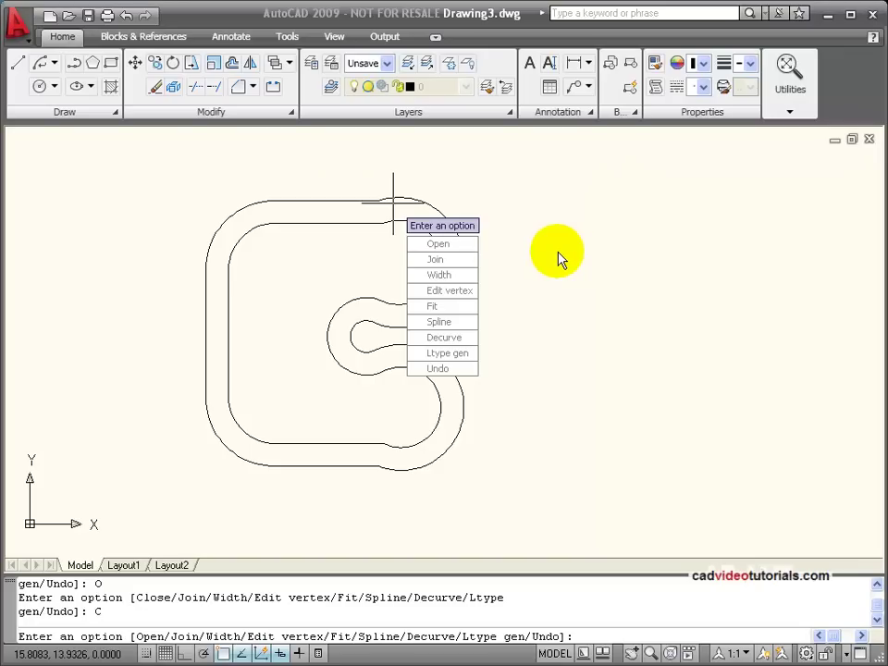
- Give the outer C outline a uniform 0.125 width and end polyline editing
{"action": "left_click", "coordinate": [450, 275]}
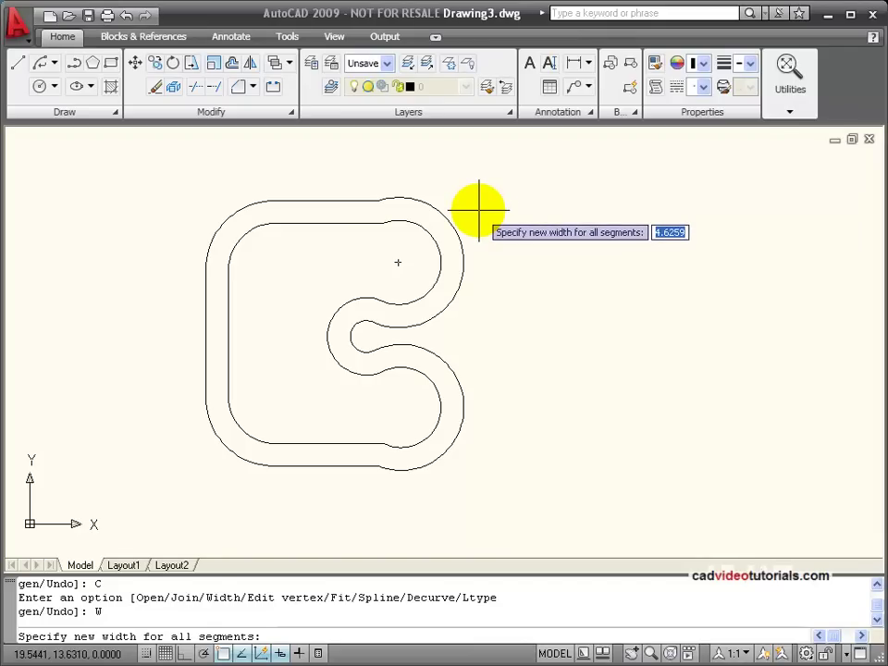
{"action": "type", "text": ".1"}
{"action": "key", "text": "Return"}
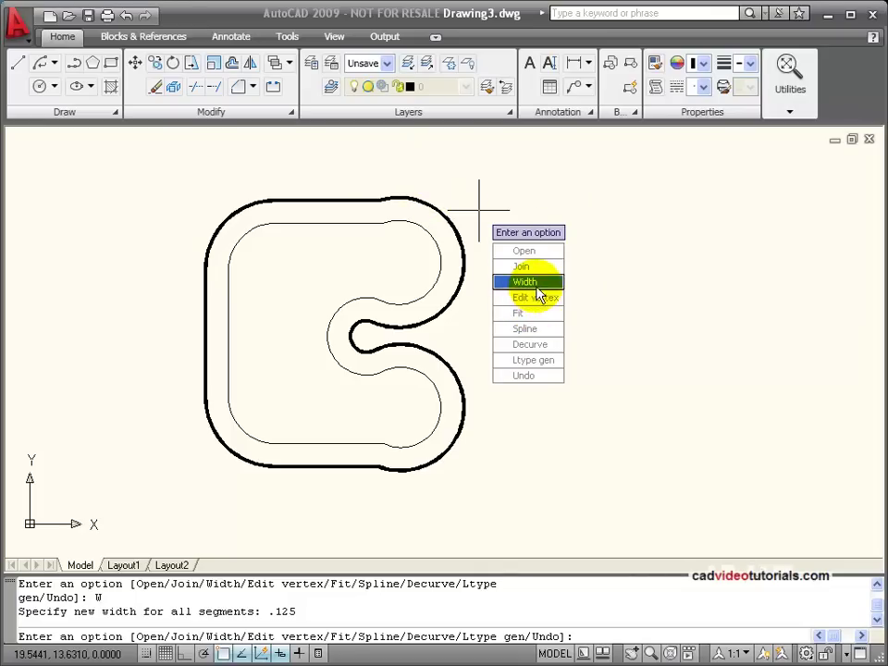
{"action": "key", "text": "Return"}
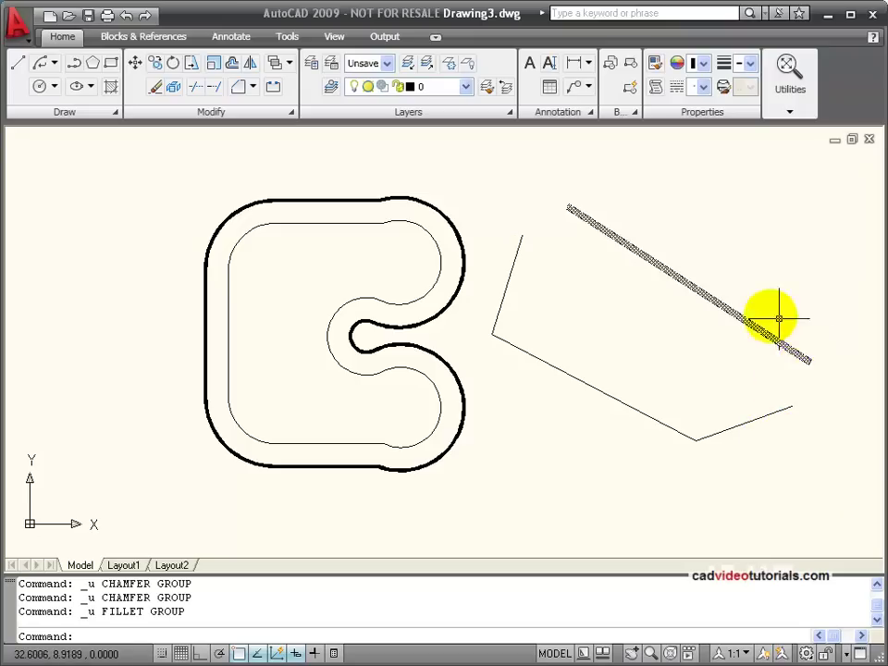
- Fillet the thick diagonal line to the lower-right segment
{"action": "left_click", "coordinate": [252, 86]}
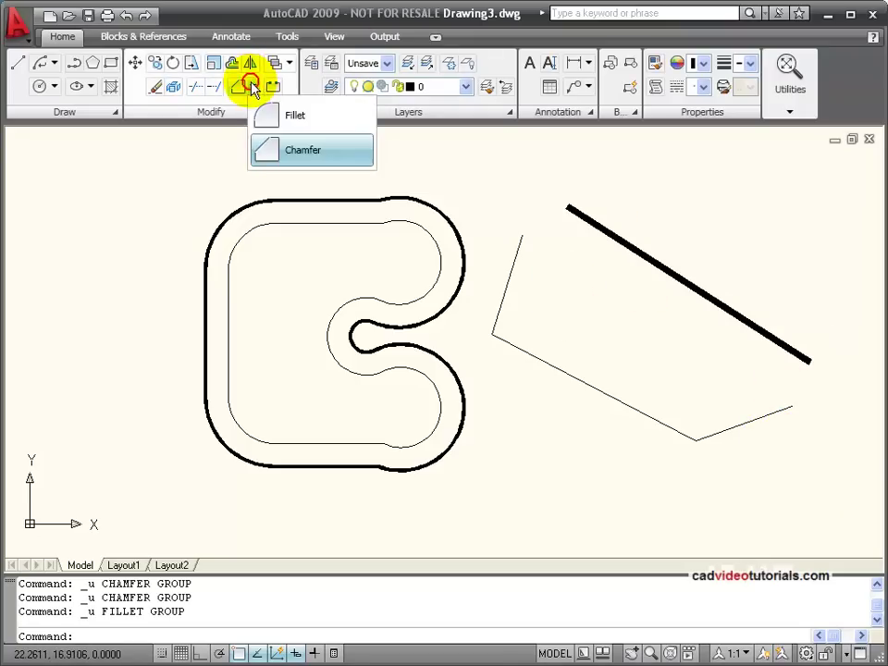
{"action": "left_click", "coordinate": [266, 116]}
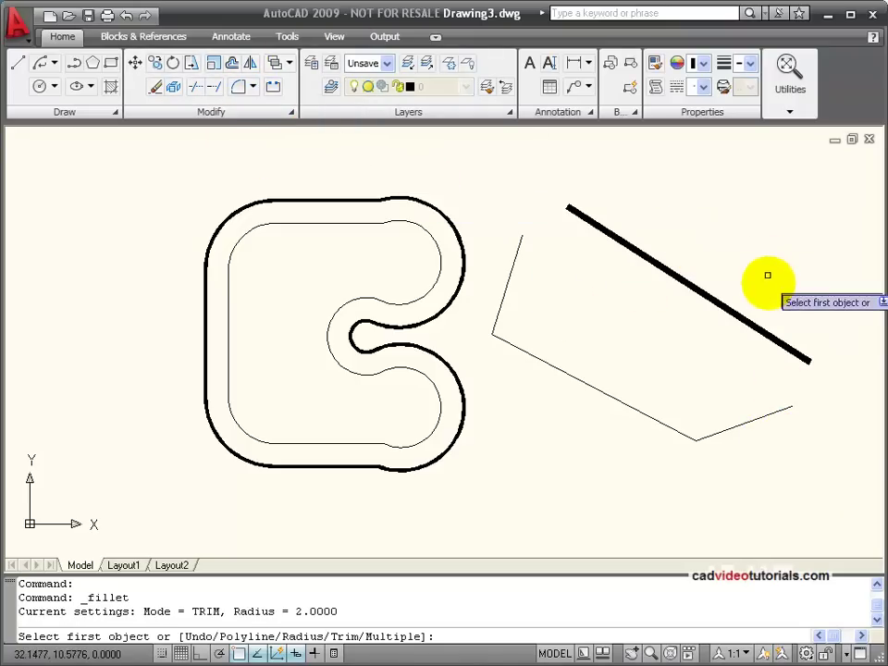
{"action": "left_click", "coordinate": [754, 325]}
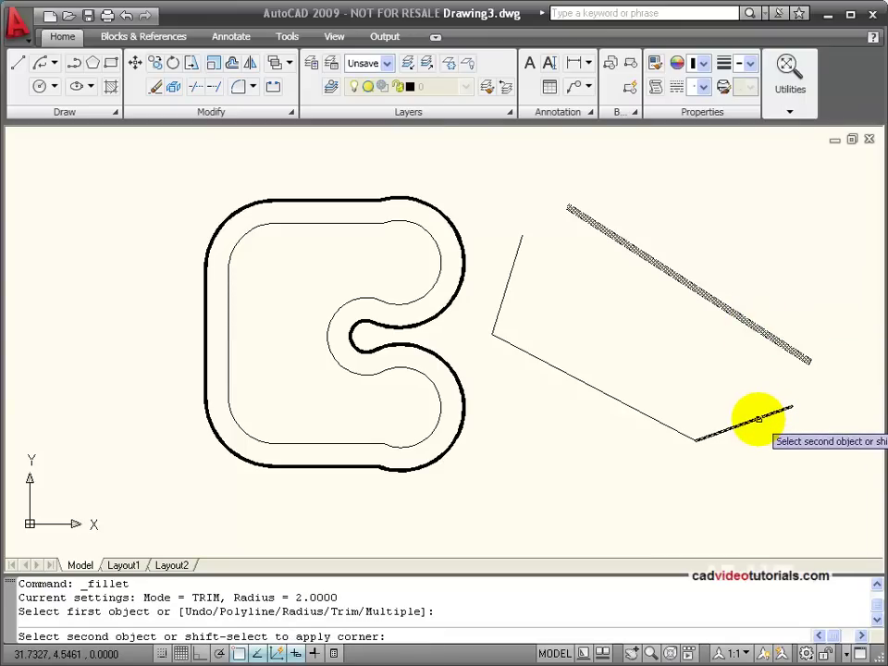
{"action": "left_click", "coordinate": [758, 419]}
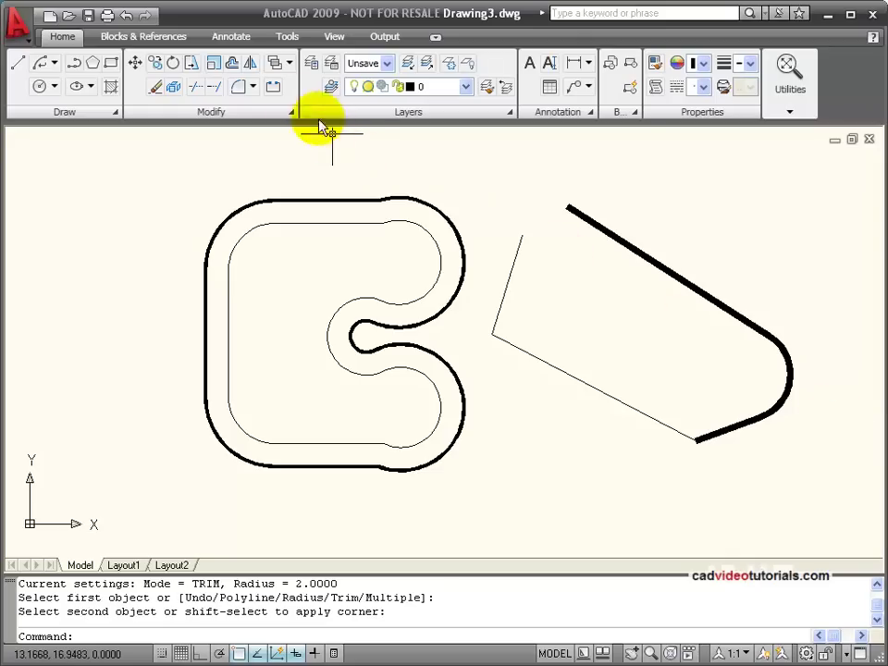
- Fillet the thin lower line and thin upper-left line into the wide polyline
{"action": "key", "text": "Return"}
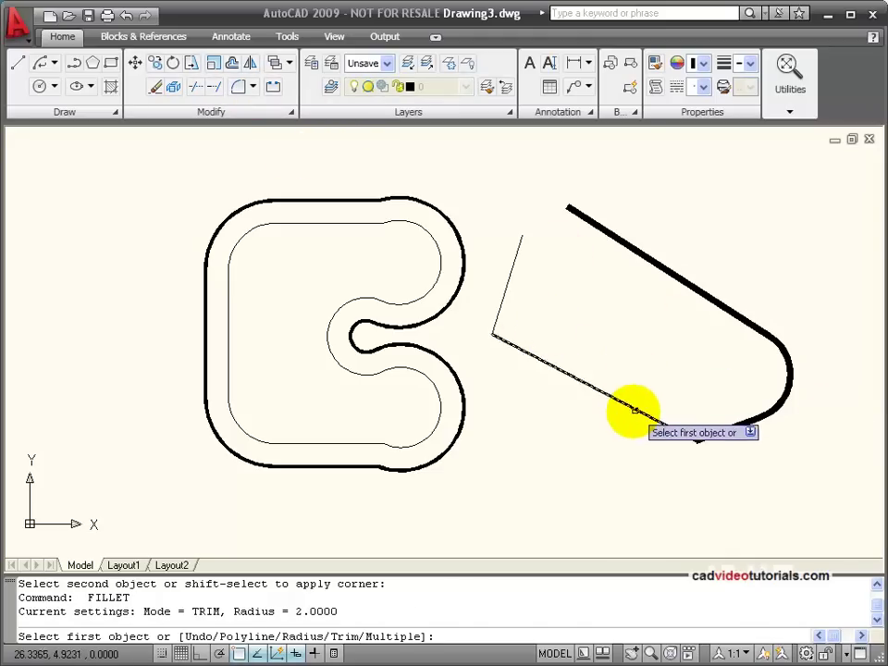
{"action": "left_click", "coordinate": [630, 408]}
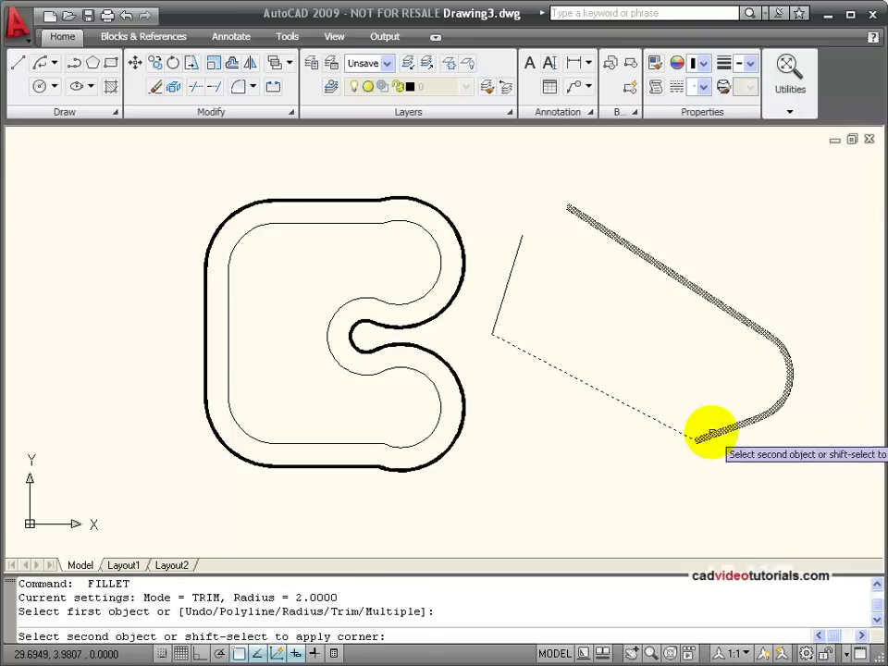
{"action": "left_click", "coordinate": [709, 430]}
{"action": "key", "text": "Return"}
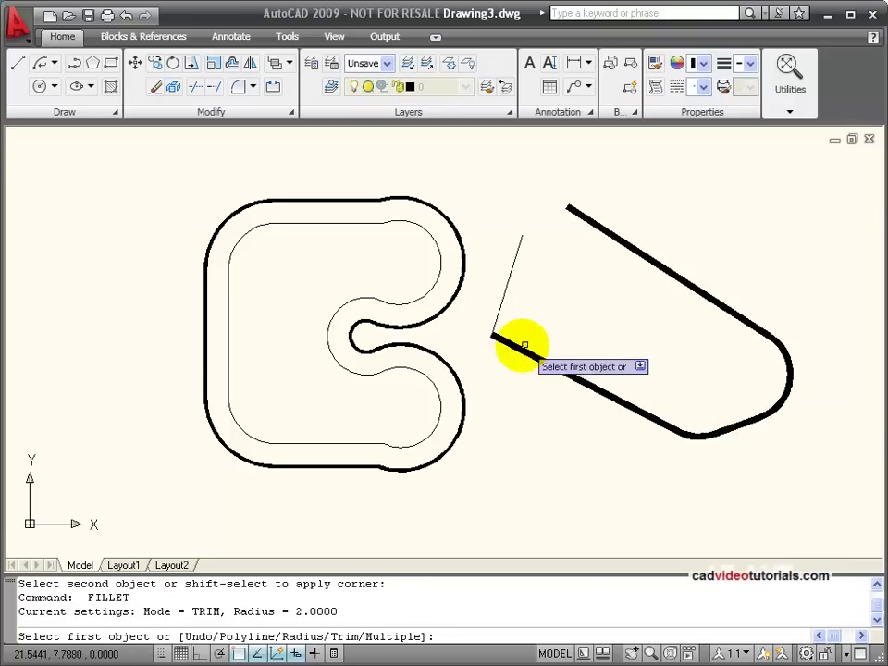
{"action": "left_click", "coordinate": [518, 337]}
{"action": "left_click", "coordinate": [499, 299]}
{"action": "left_click", "coordinate": [504, 299]}
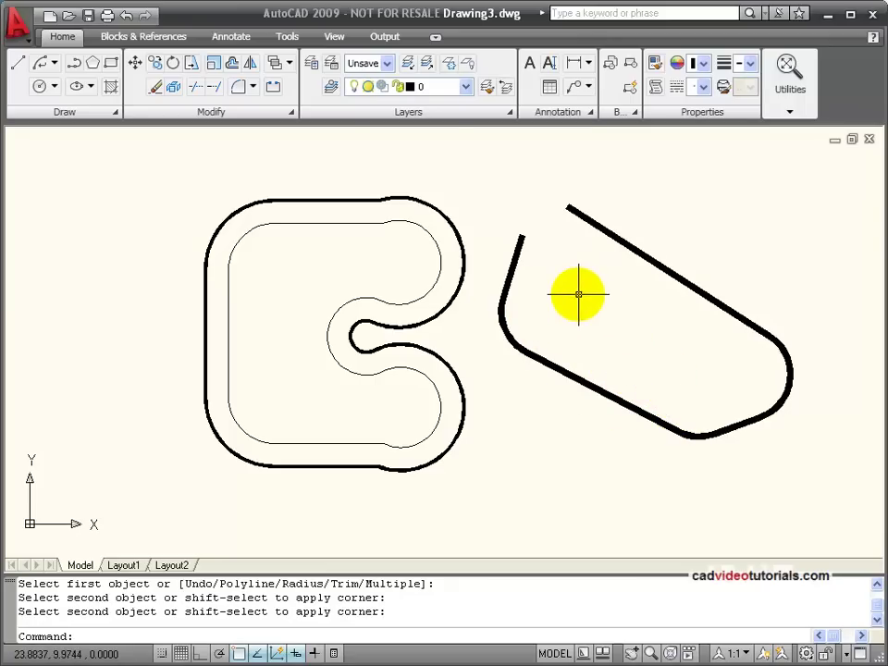
- Close the thick right-hand outline so a straight edge bridges its top gap
{"action": "left_click", "coordinate": [292, 112]}
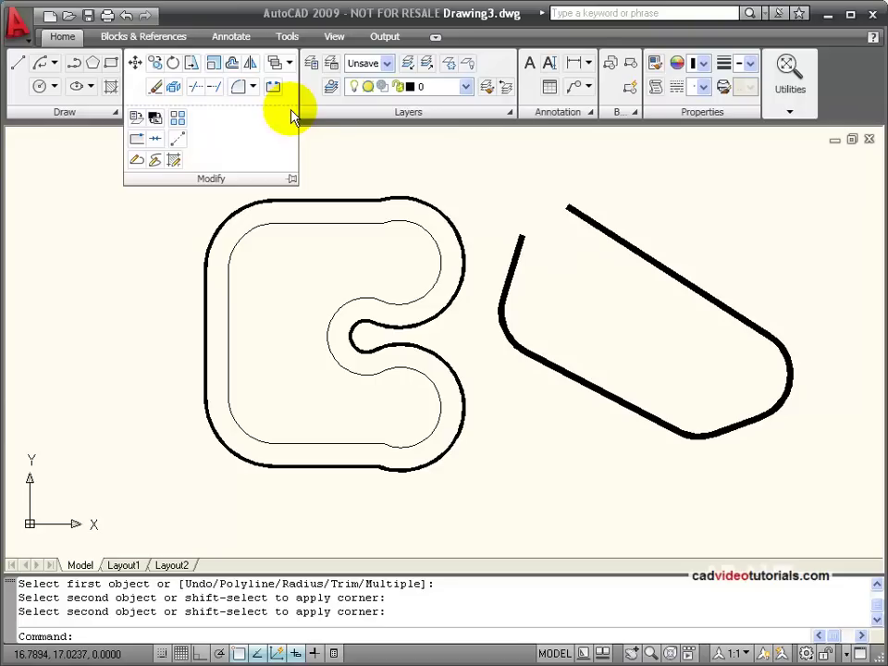
{"action": "left_click", "coordinate": [139, 163]}
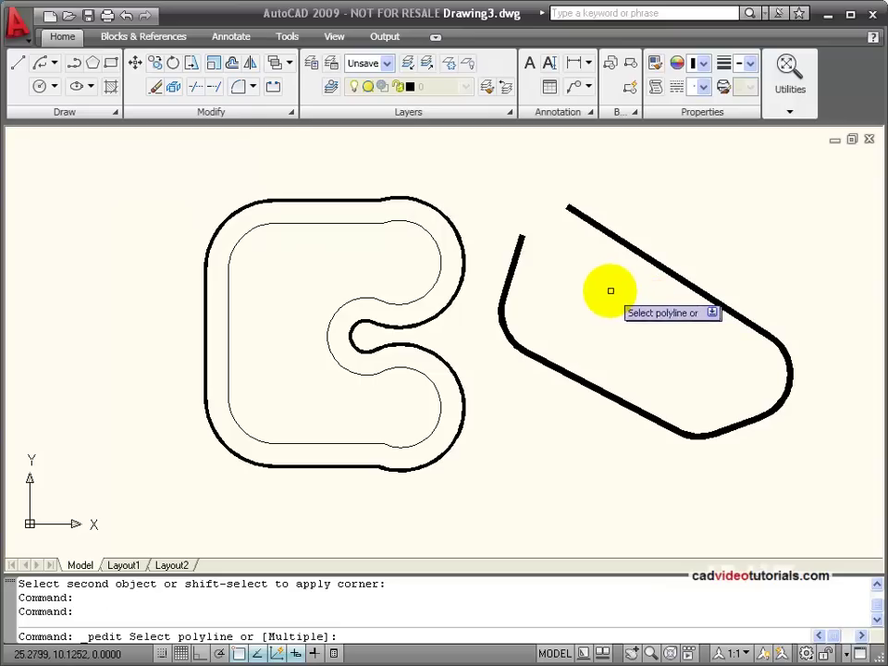
{"action": "left_click", "coordinate": [608, 235]}
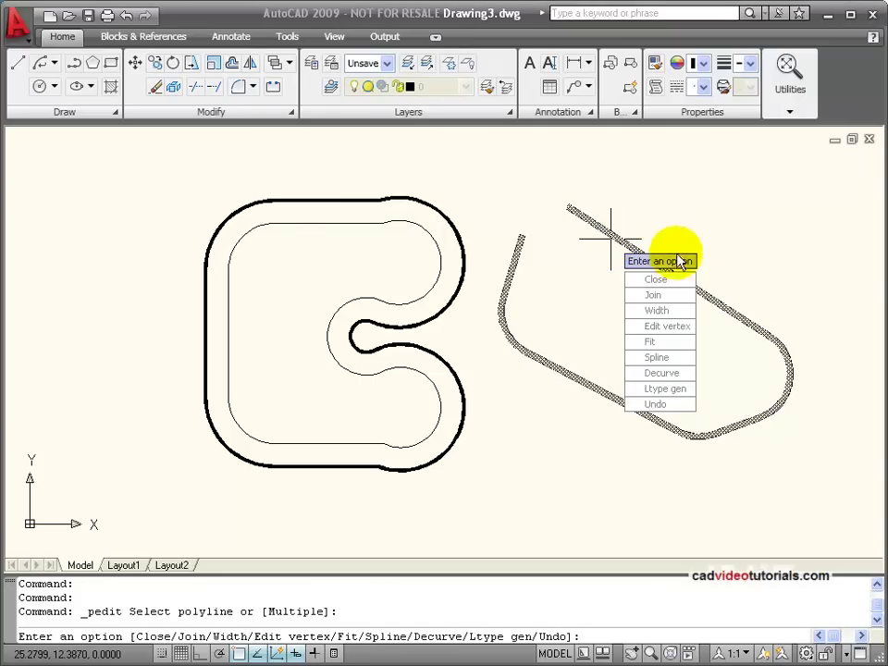
{"action": "left_click", "coordinate": [655, 278]}
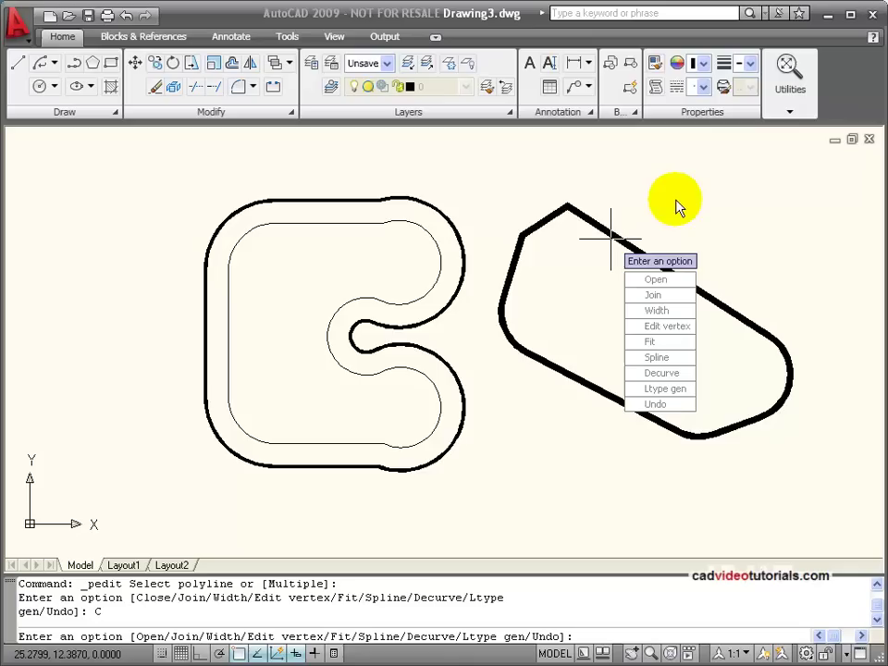
{"action": "key", "text": "Return"}
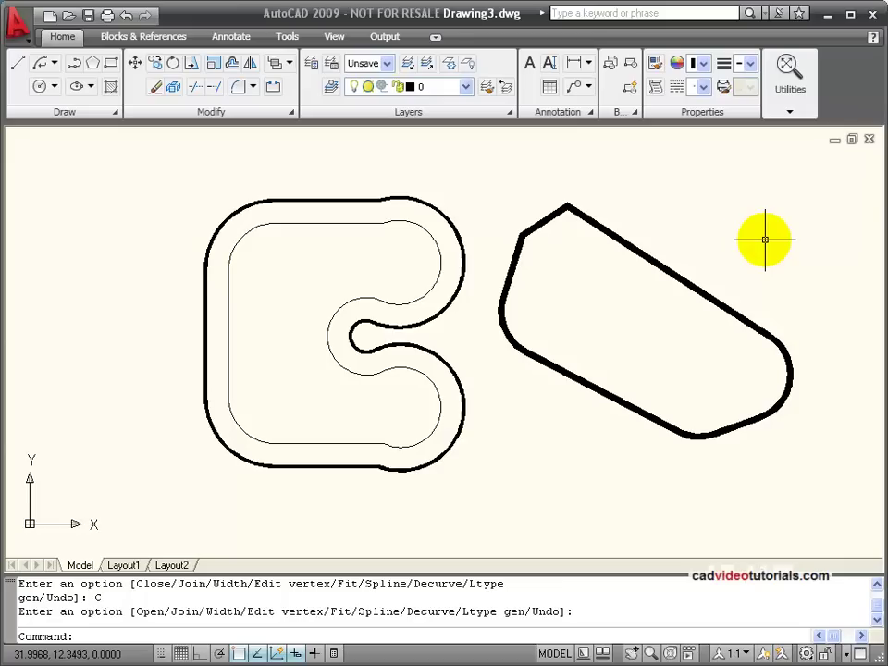
- Explode the thick right-hand polyline into separate thin lines and an arc
{"action": "left_click", "coordinate": [174, 87]}
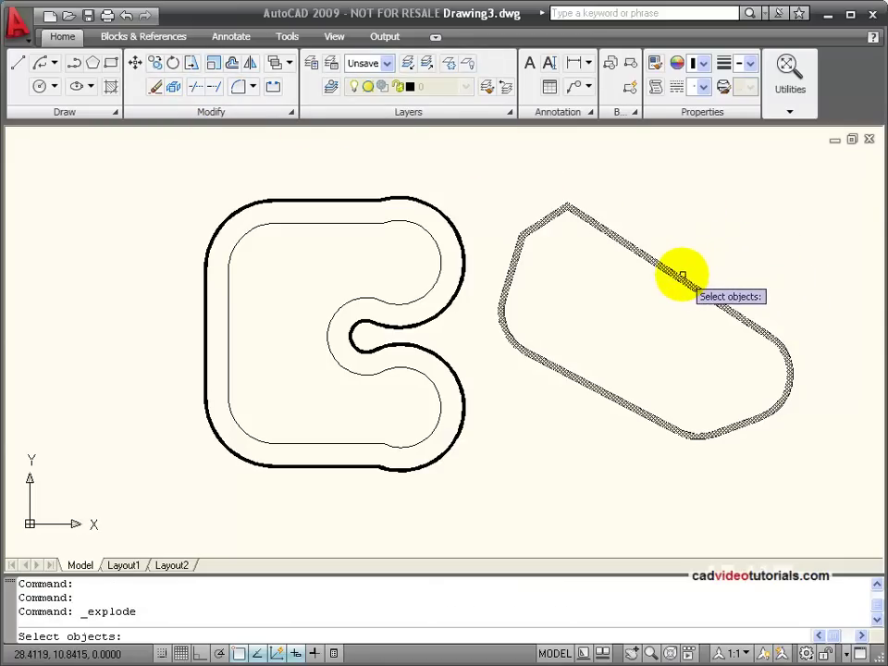
{"action": "left_click", "coordinate": [681, 275]}
{"action": "key", "text": "Return"}
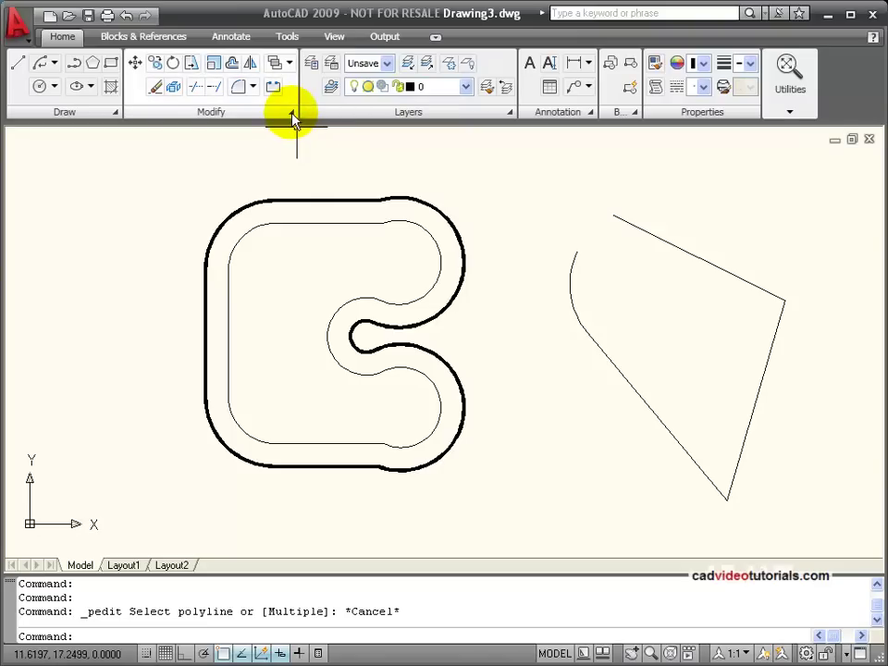
- Convert the upper thin line to a polyline and window-join the right shape's arc and lines into it
{"action": "mouse_move", "coordinate": [290, 113]}
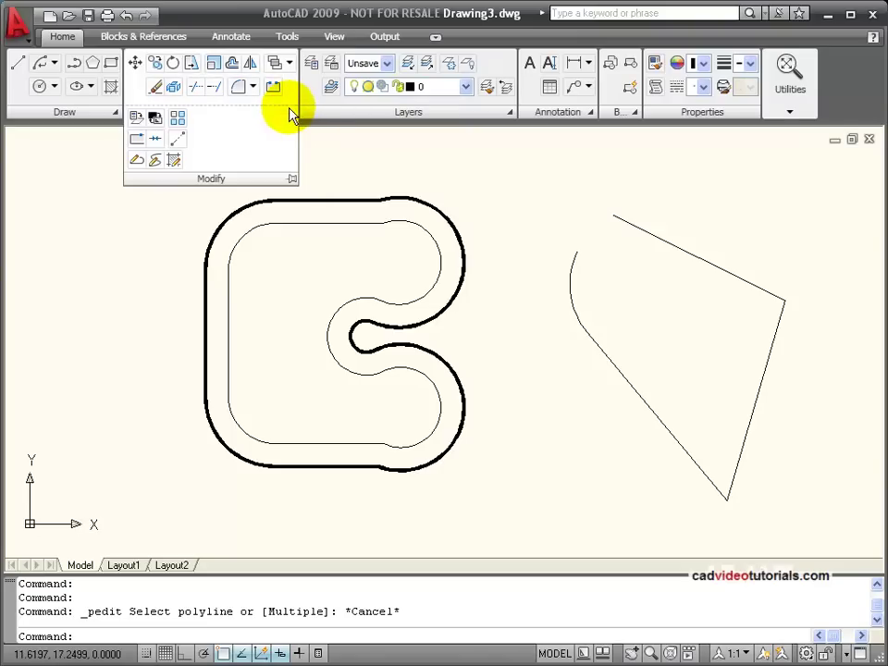
{"action": "left_click", "coordinate": [137, 163]}
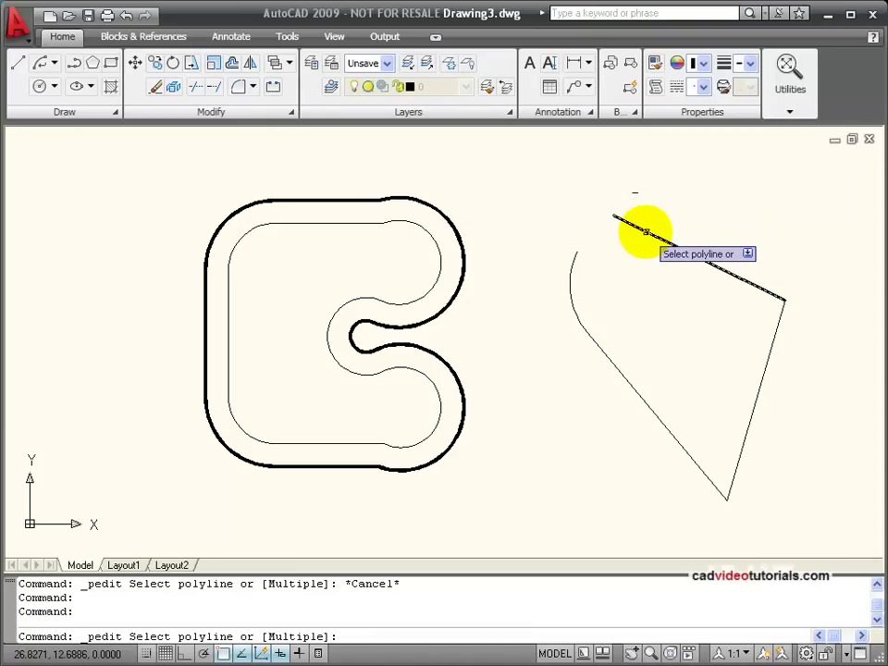
{"action": "left_click", "coordinate": [645, 230]}
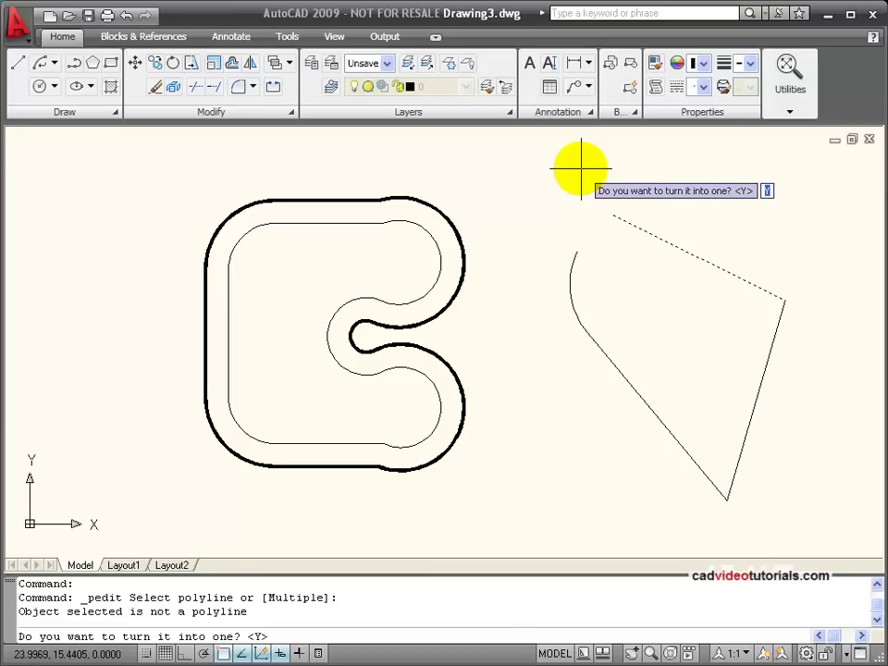
{"action": "key", "text": "Return"}
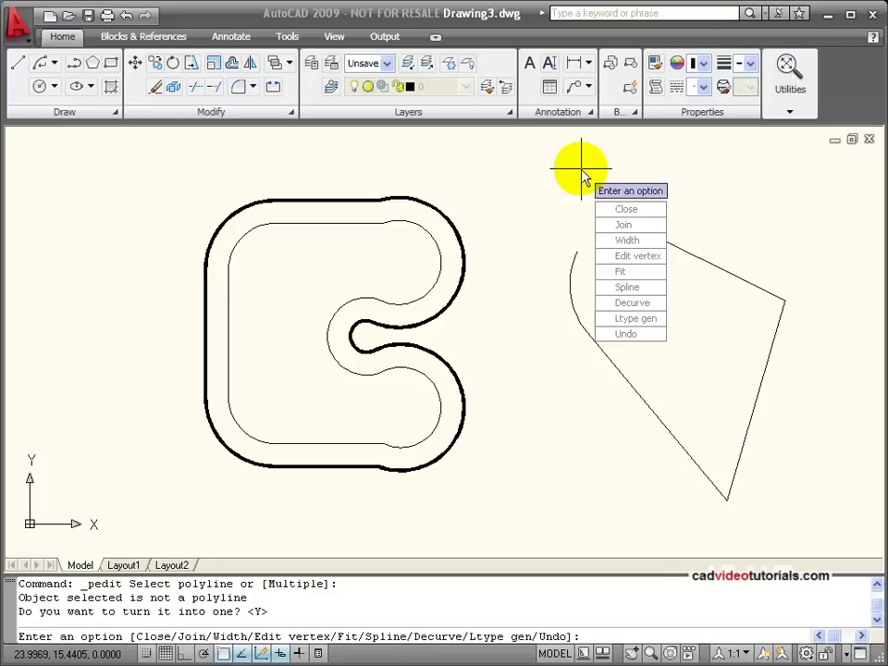
{"action": "left_click", "coordinate": [642, 226]}
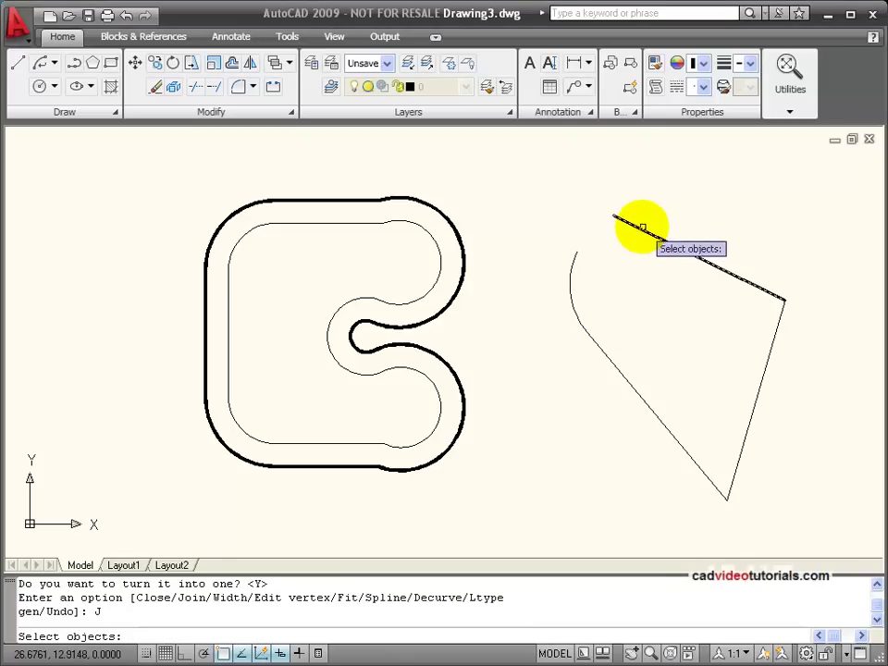
{"action": "left_click", "coordinate": [511, 154]}
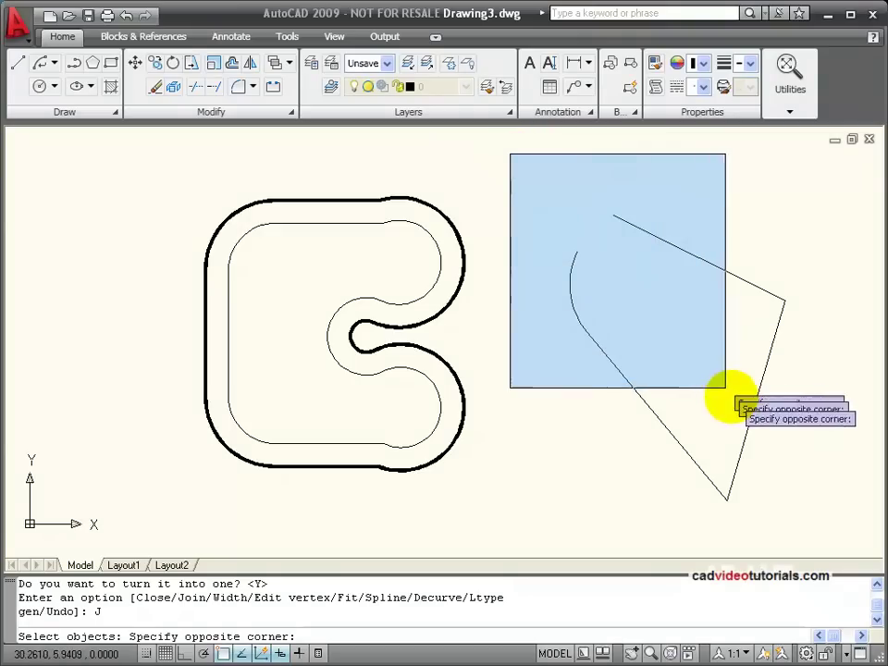
{"action": "left_click", "coordinate": [820, 520]}
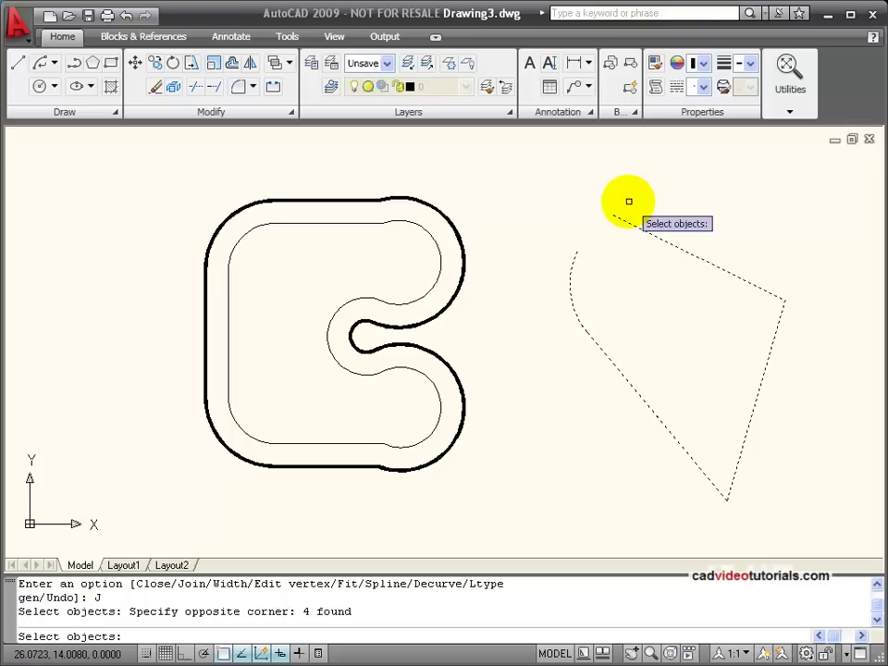
{"action": "right_click", "coordinate": [558, 196]}
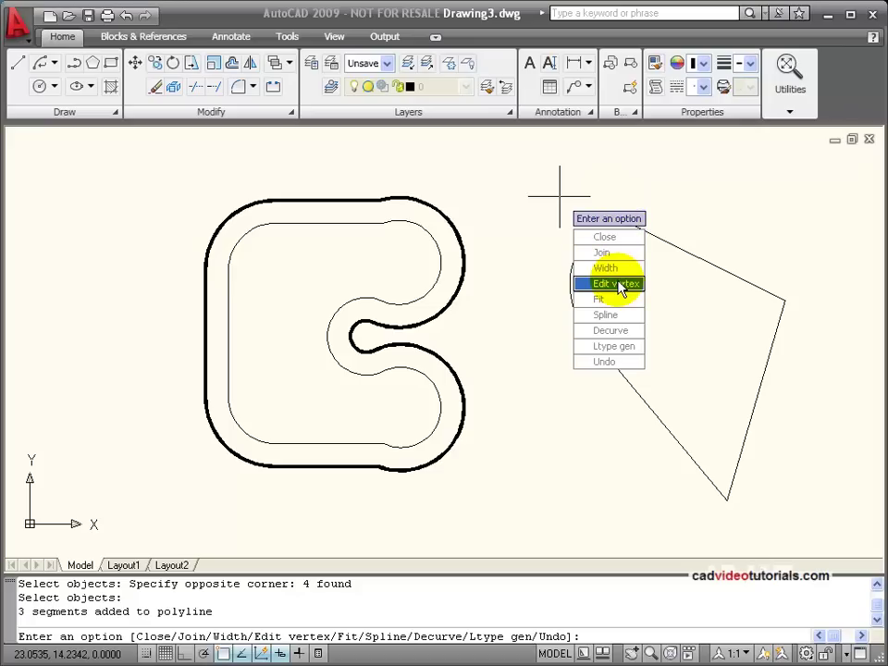
{"action": "key", "text": "Return"}
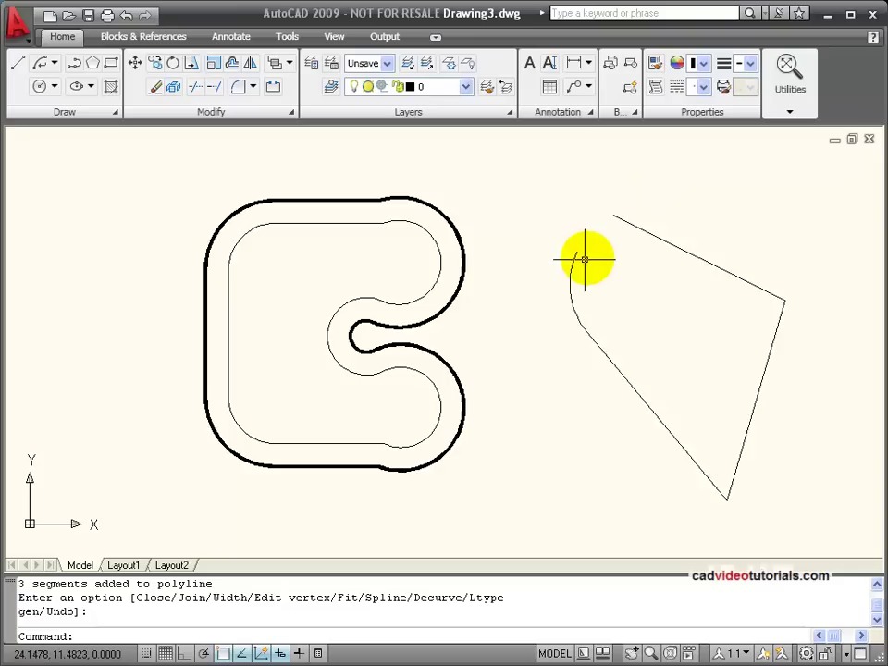
- Close the right-hand thin polyline, bridging the gap between the arc and top edge
{"action": "left_click", "coordinate": [288, 112]}
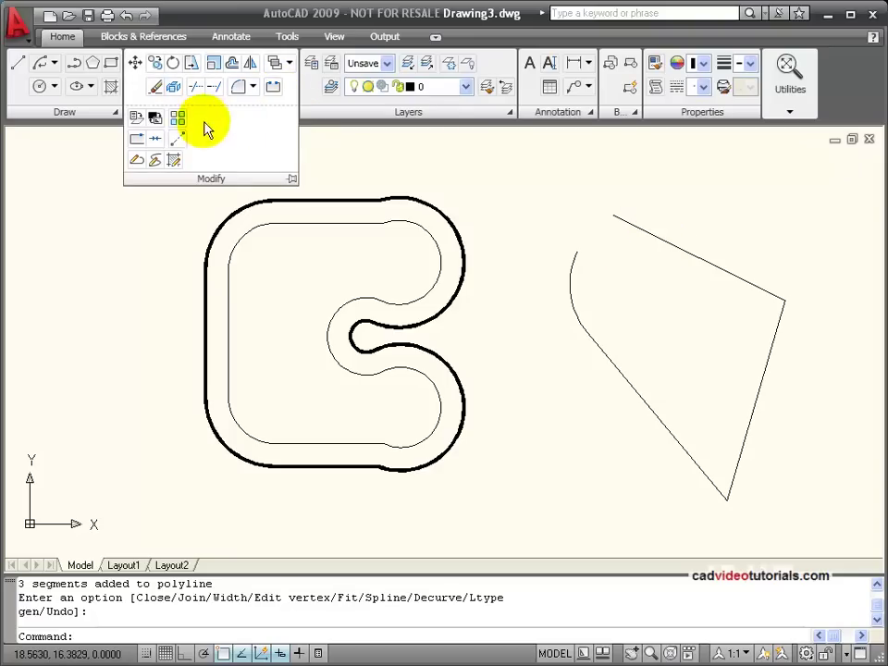
{"action": "left_click", "coordinate": [137, 163]}
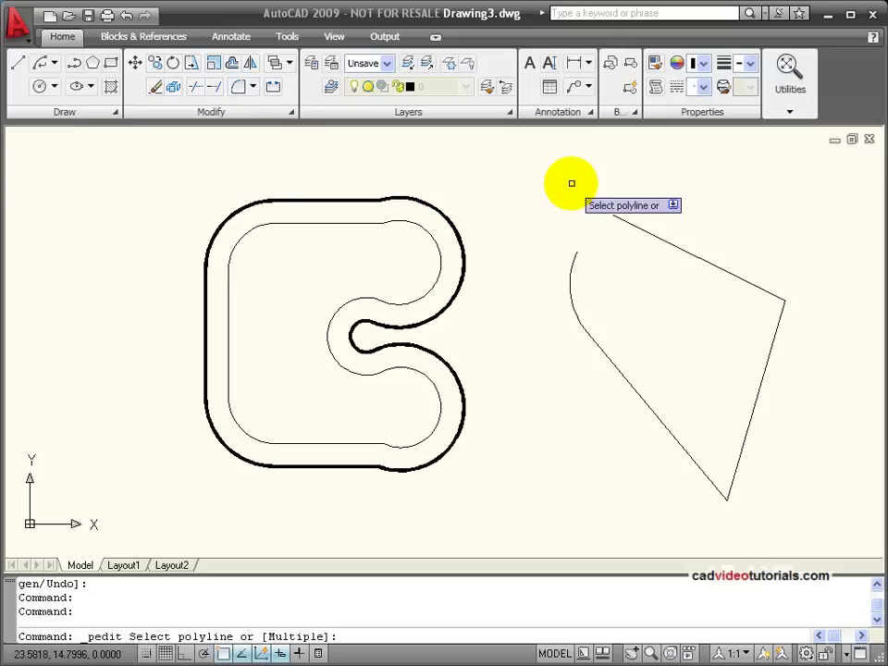
{"action": "left_click", "coordinate": [641, 233]}
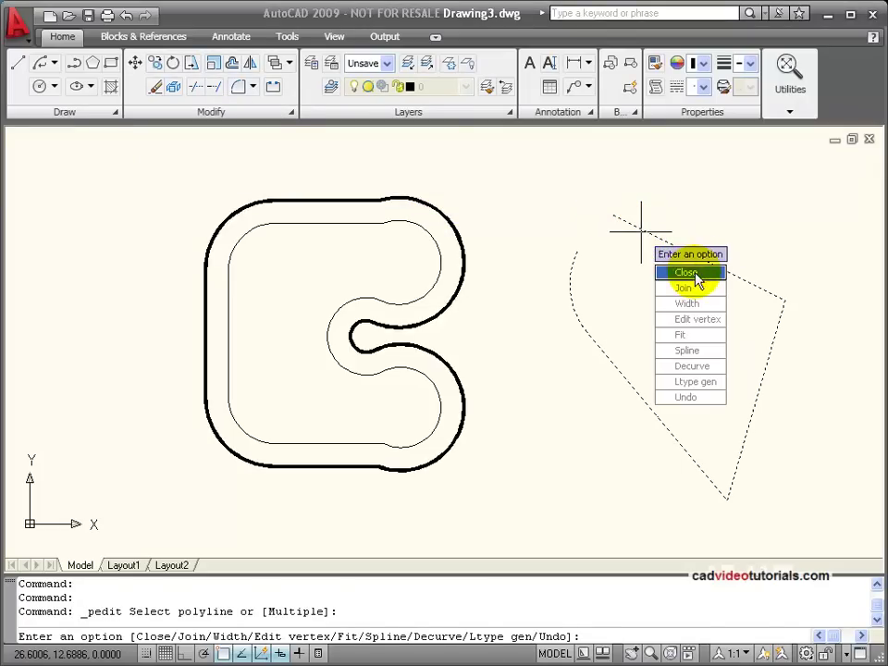
{"action": "left_click", "coordinate": [689, 273]}
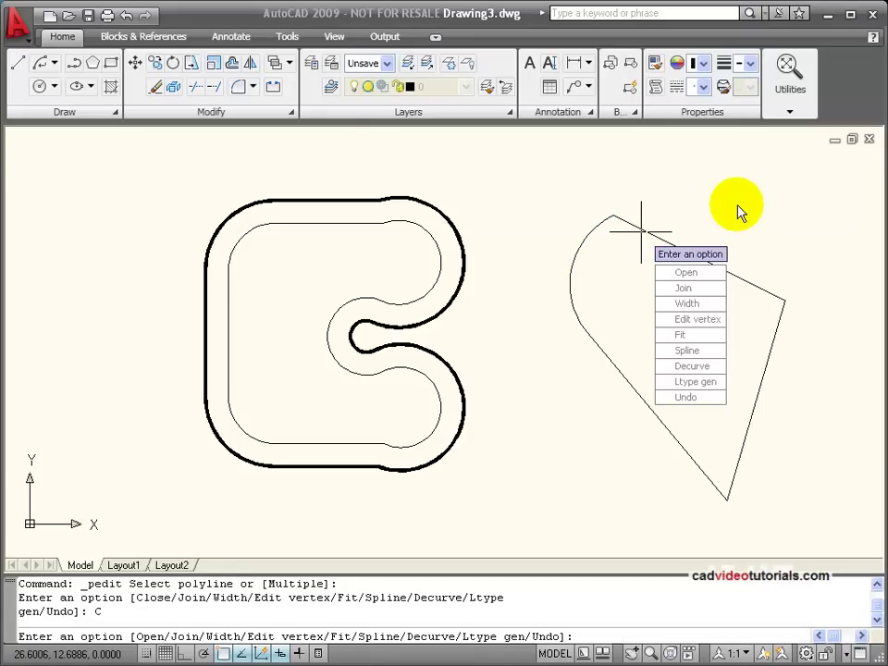
{"action": "key", "text": "Return"}
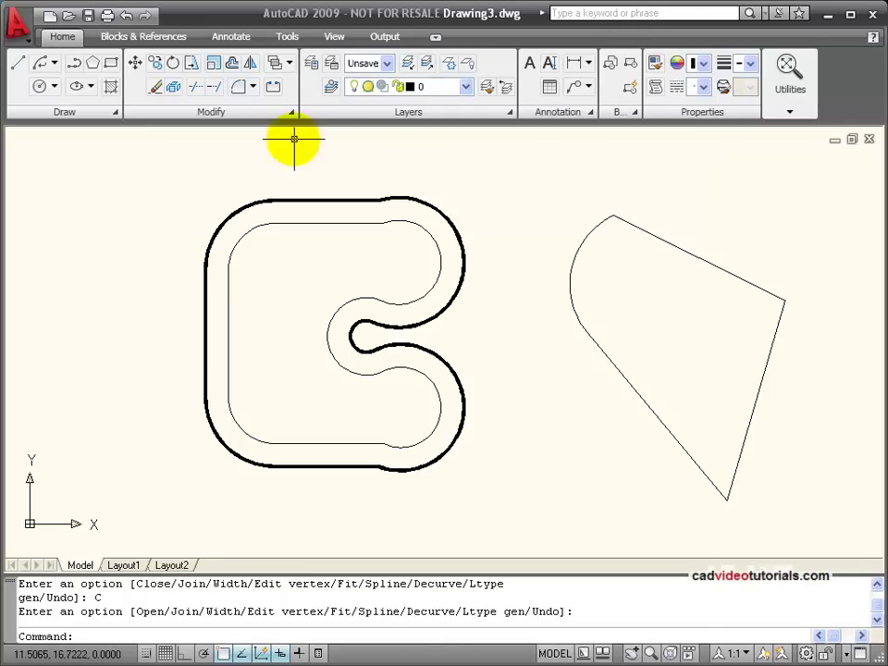
- Round the right shape's bottom corner with a radius 2 fillet
{"action": "left_click", "coordinate": [238, 88]}
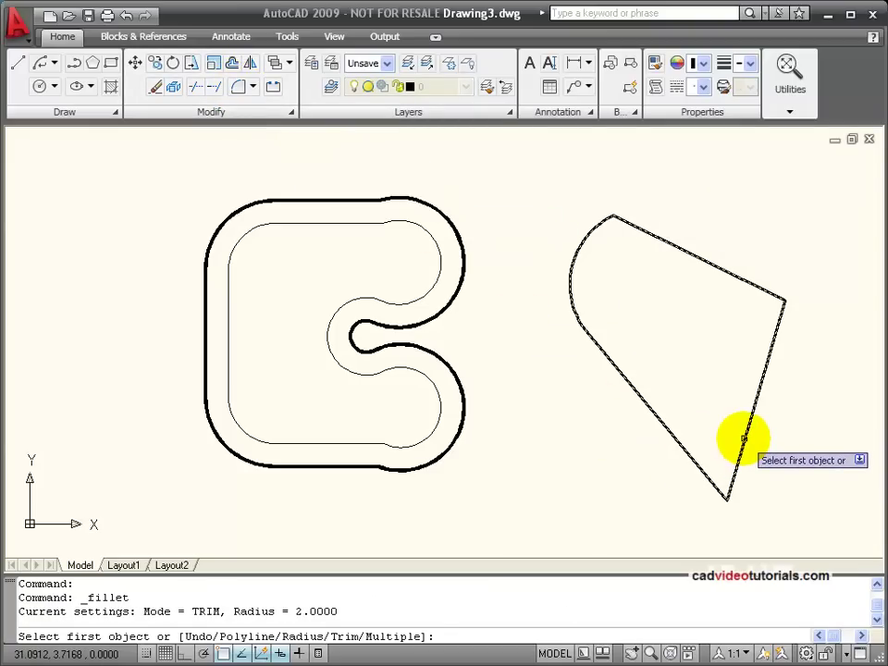
{"action": "left_click", "coordinate": [743, 436]}
{"action": "left_click", "coordinate": [684, 451]}
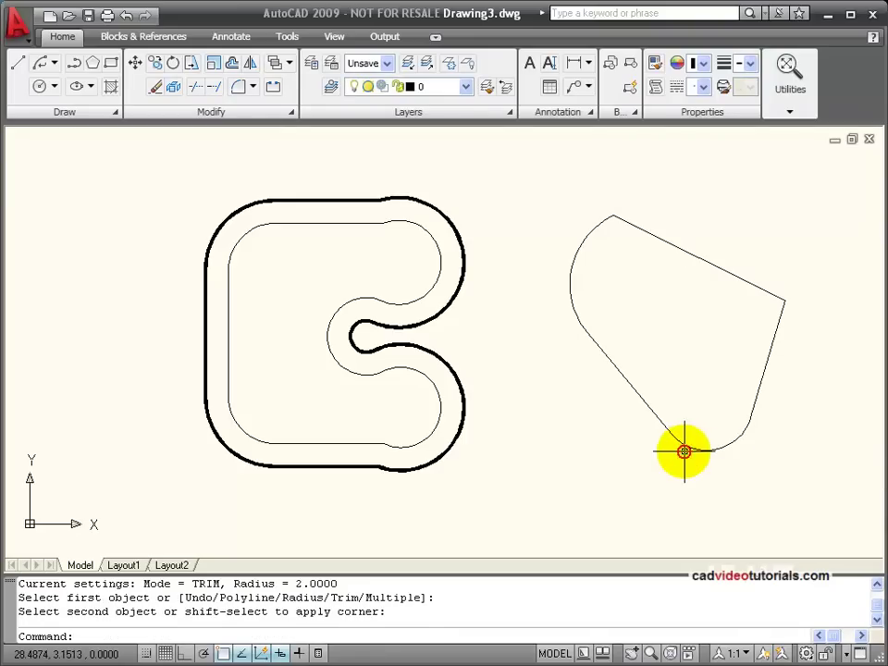
- Attempt to fillet the corner beside the arc, rejected with 'Cannot fillet polyline arc segments'
{"action": "key", "text": "Return"}
{"action": "left_click", "coordinate": [599, 226]}
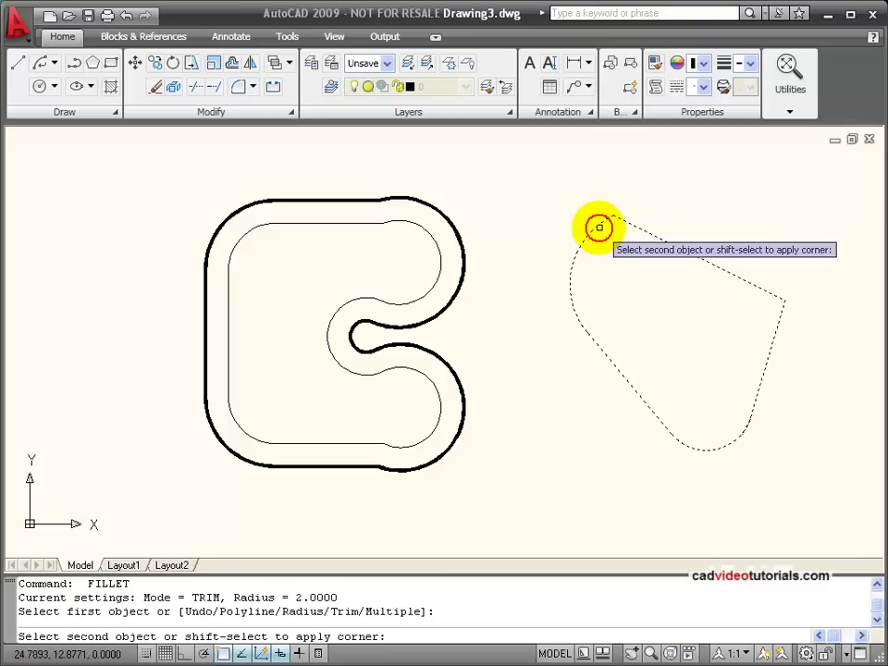
{"action": "left_click", "coordinate": [630, 224]}
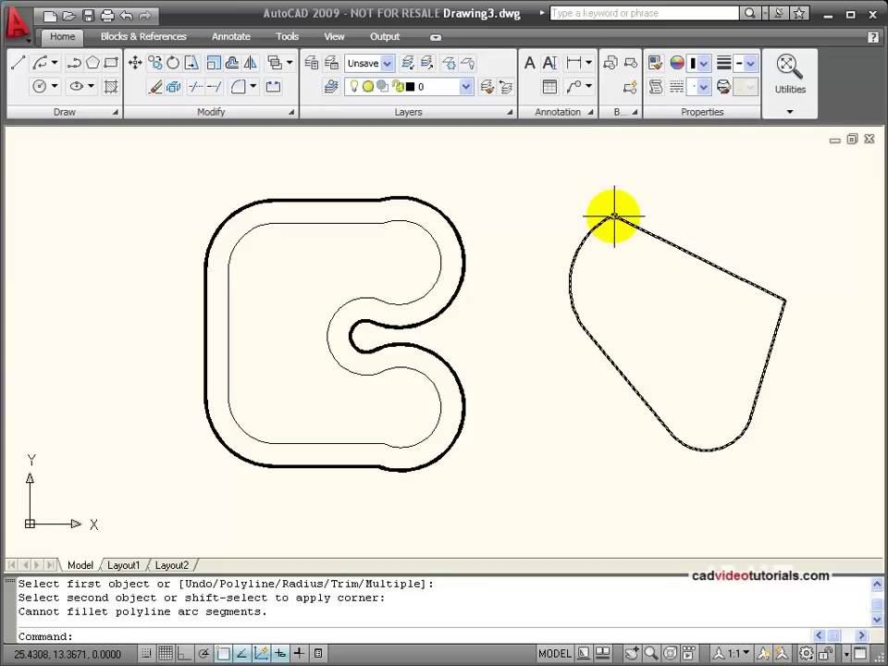
{"action": "left_click", "coordinate": [240, 87]}
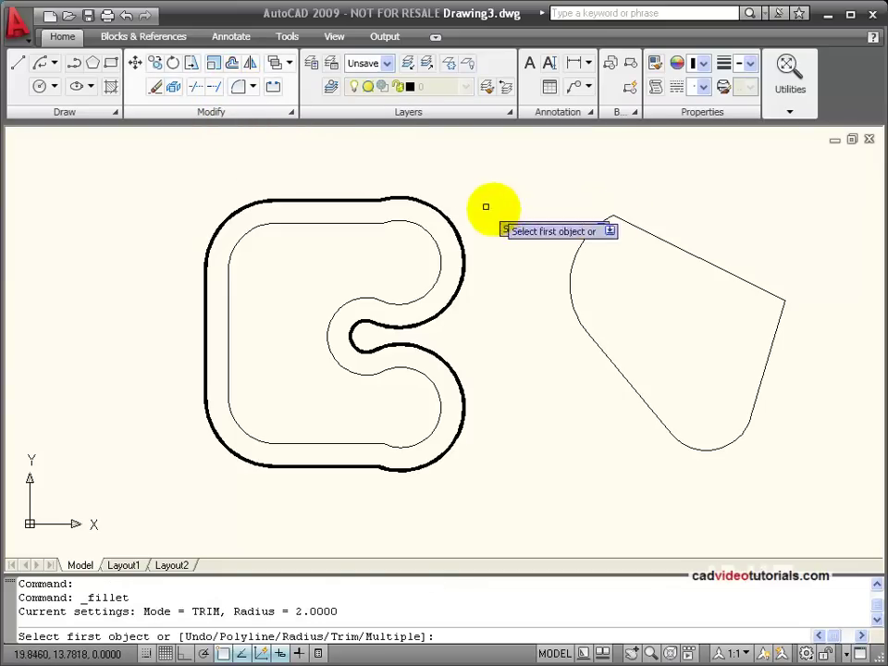
{"action": "left_click", "coordinate": [613, 233]}
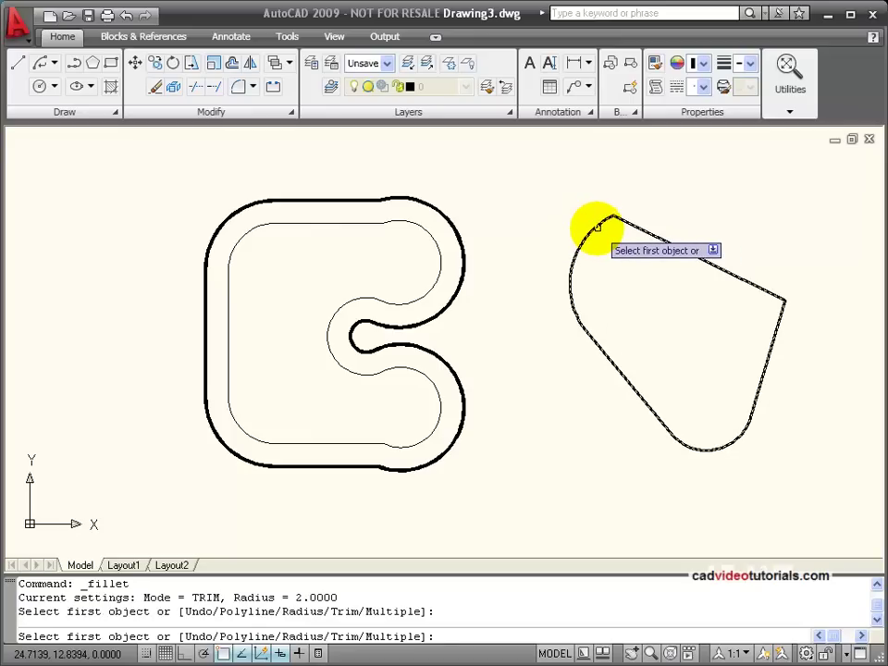
{"action": "left_click", "coordinate": [609, 226]}
{"action": "left_click", "coordinate": [625, 222]}
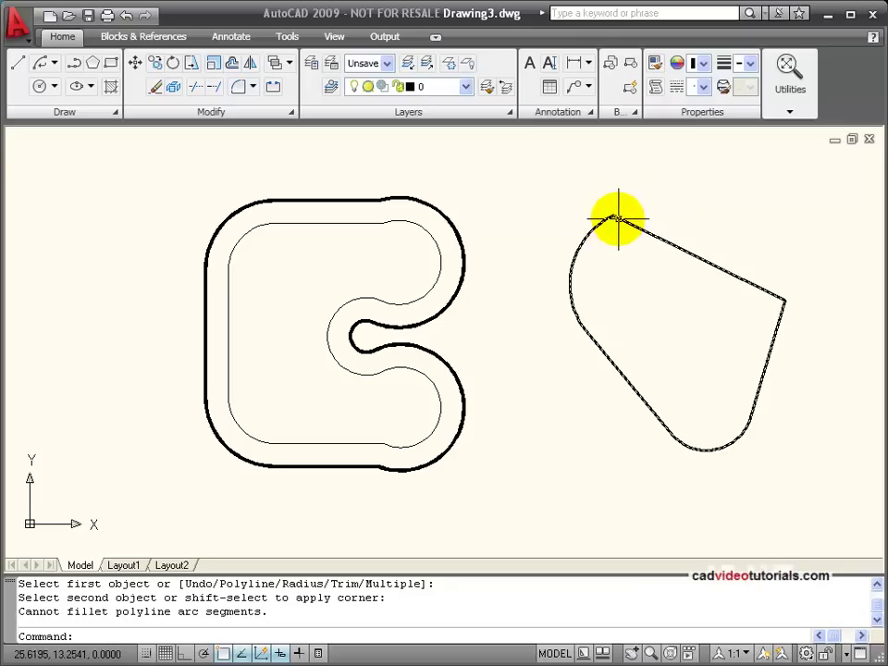
- Explode the right-hand polyline into separate pieces
{"action": "left_click", "coordinate": [175, 89]}
{"action": "left_click", "coordinate": [657, 238]}
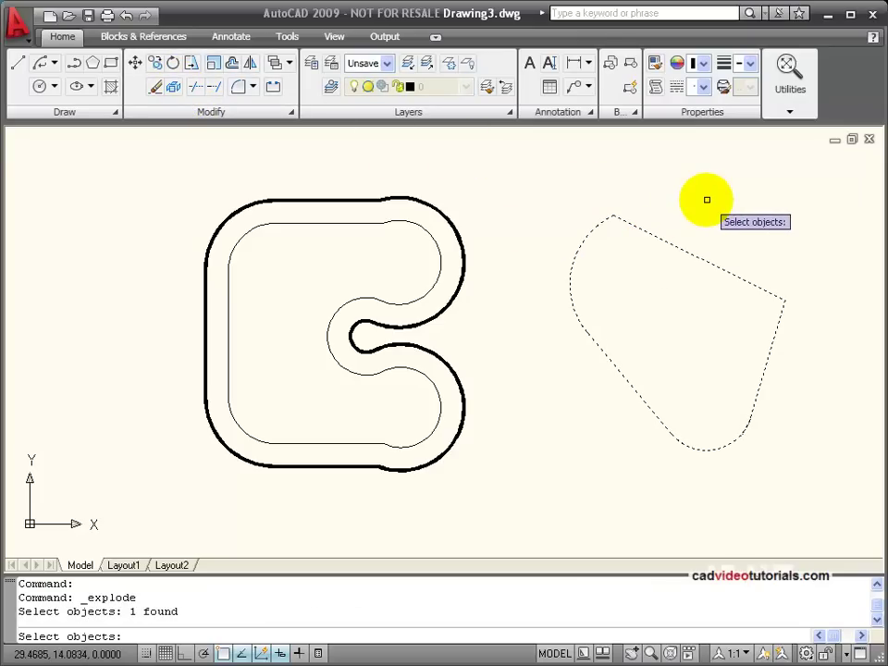
{"action": "key", "text": "Return"}
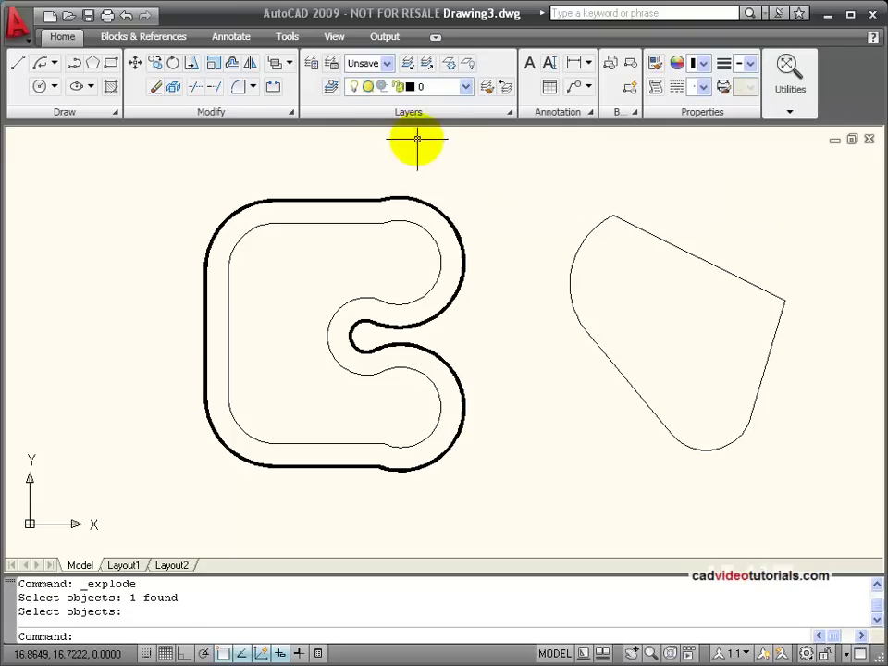
- Fillet the corner between the arc and the top line with radius 2
{"action": "left_click", "coordinate": [239, 89]}
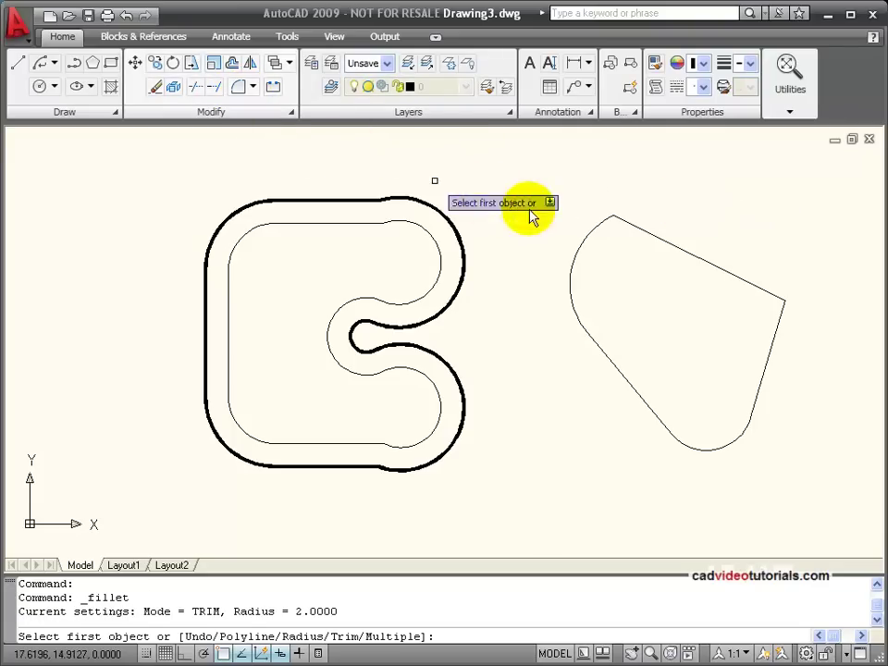
{"action": "left_click", "coordinate": [592, 234]}
{"action": "left_click", "coordinate": [637, 228]}
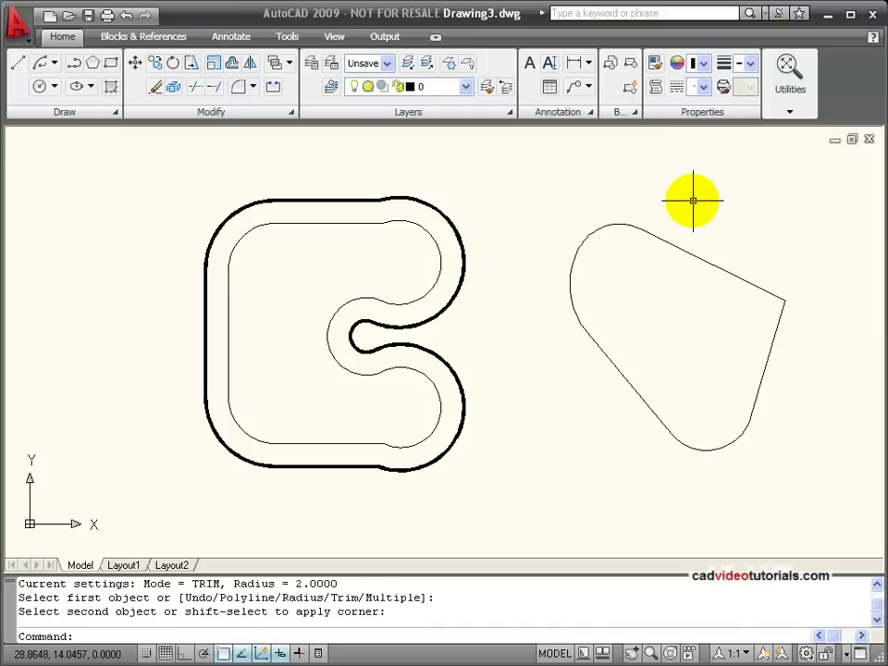
{"action": "key", "text": "Return"}
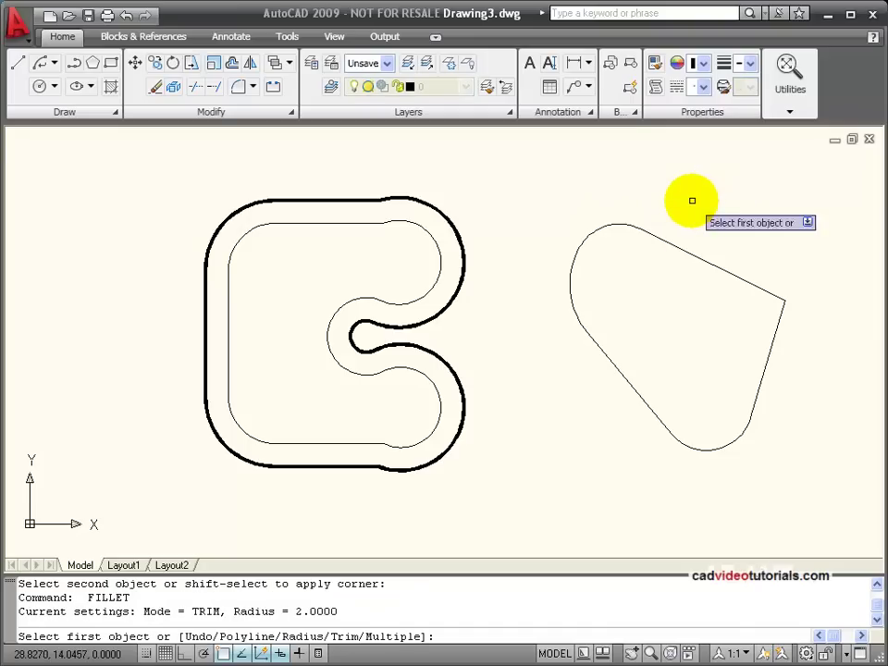
- Convert the arc to a polyline, window-join all right-hand outline pieces into it, and select it to confirm
{"action": "left_click", "coordinate": [292, 112]}
{"action": "left_click", "coordinate": [134, 163]}
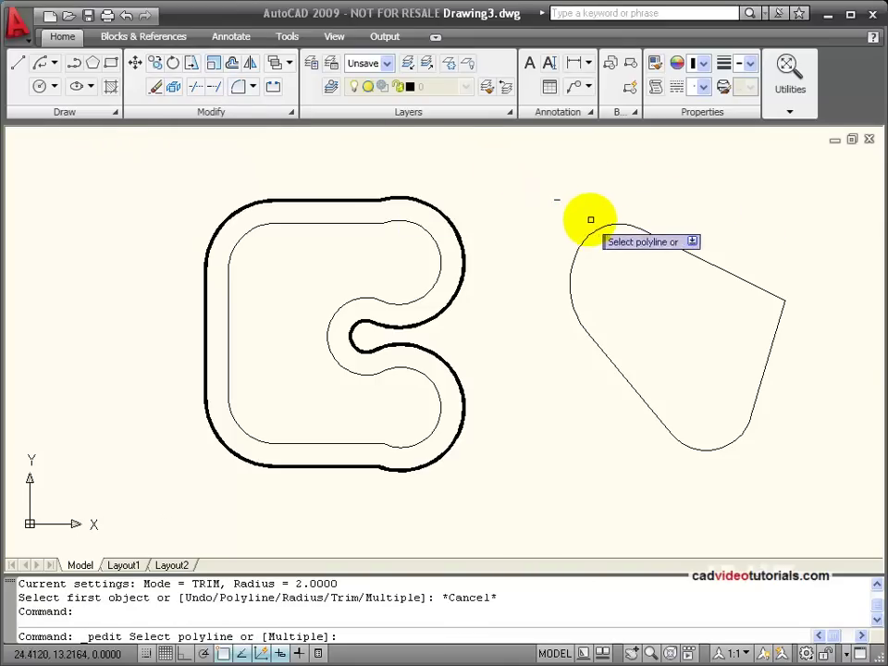
{"action": "left_click", "coordinate": [587, 213]}
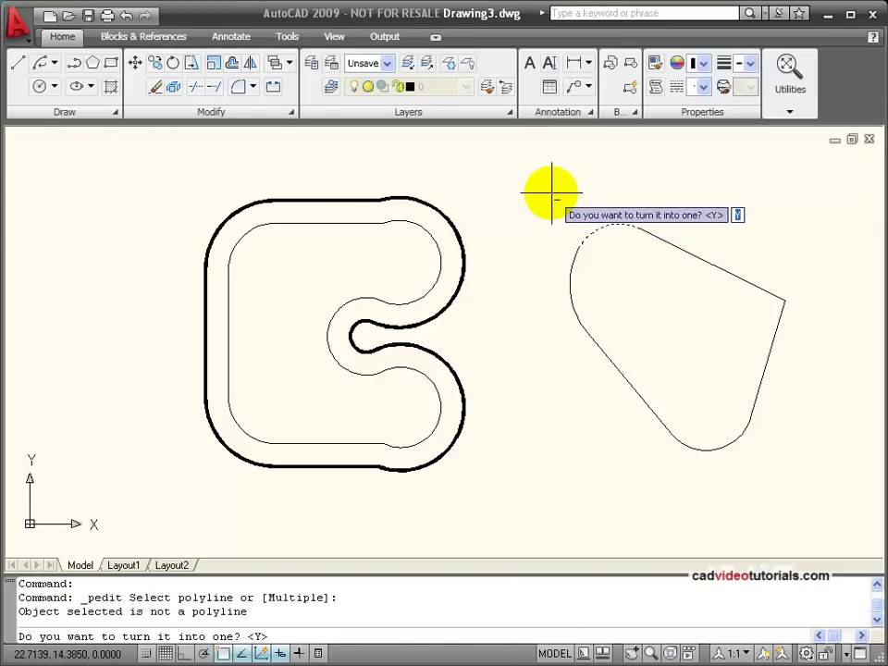
{"action": "key", "text": "Return"}
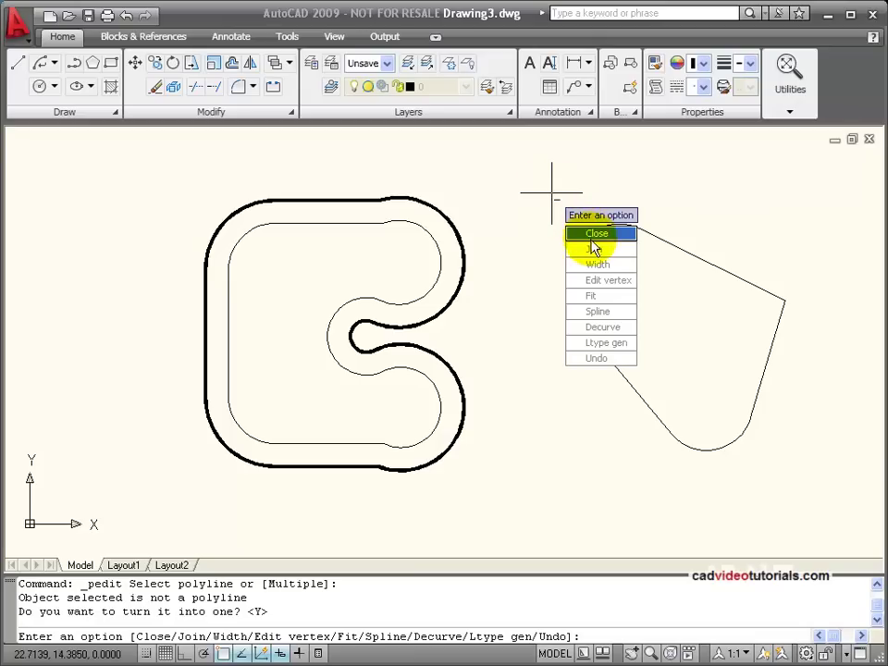
{"action": "left_click", "coordinate": [594, 248]}
{"action": "left_click", "coordinate": [511, 166]}
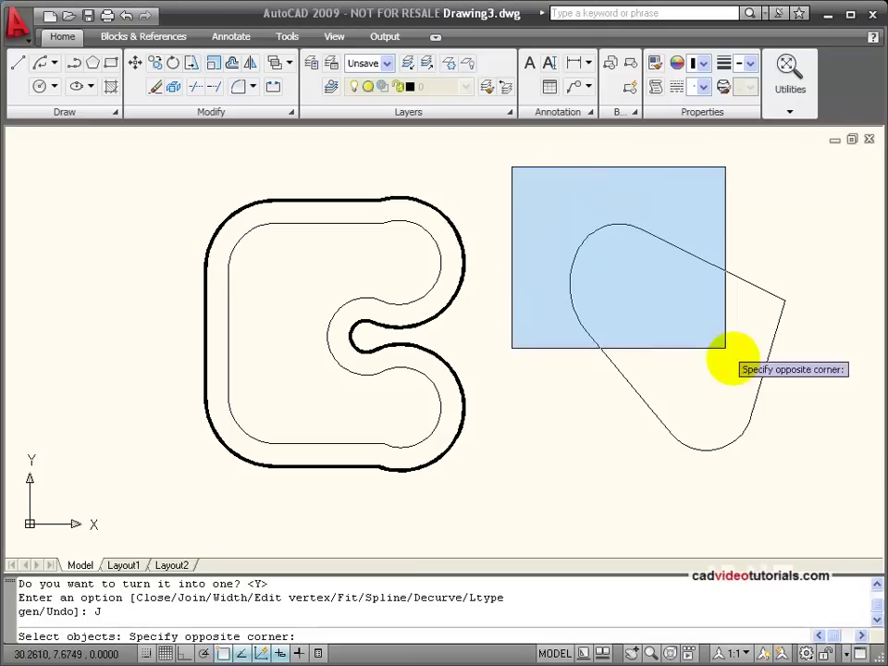
{"action": "left_click", "coordinate": [825, 479]}
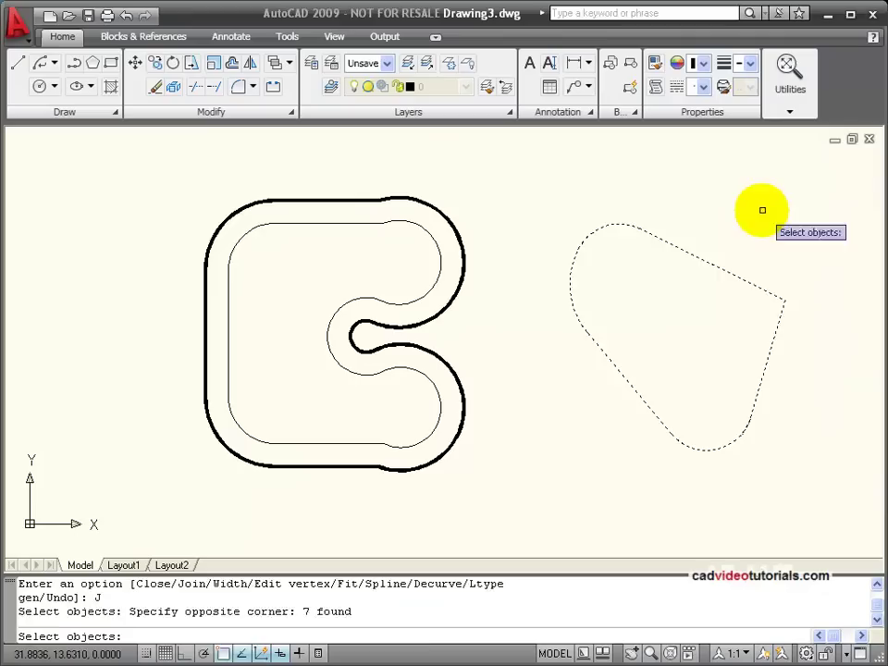
{"action": "key", "text": "Return"}
{"action": "key", "text": "Return"}
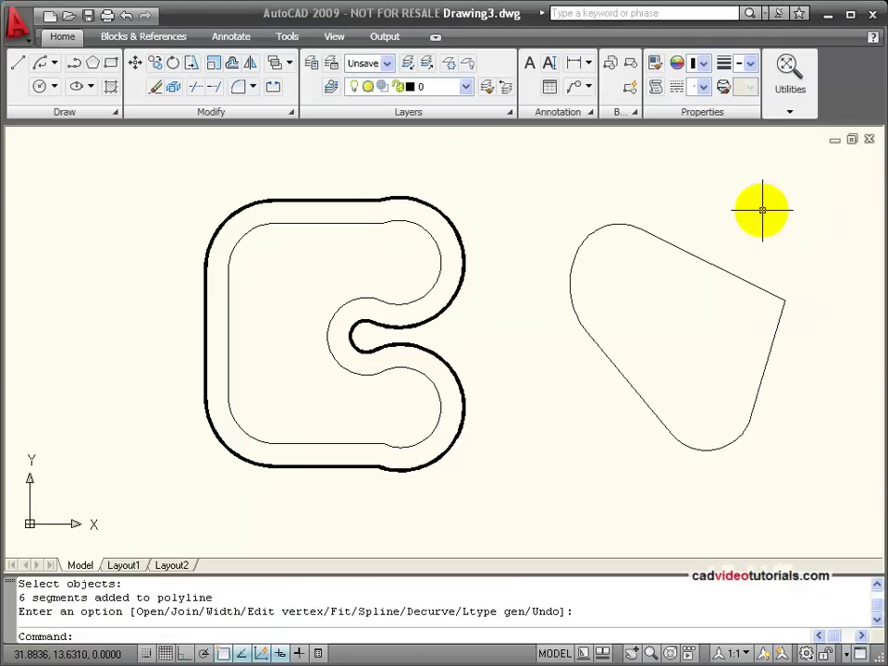
{"action": "left_click", "coordinate": [703, 259]}
{"action": "key", "text": "Escape"}
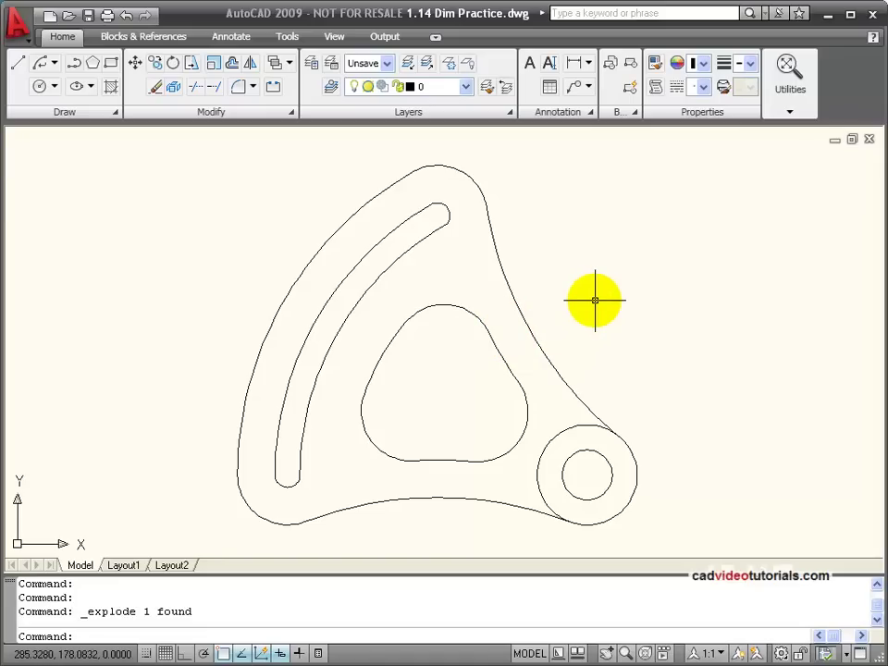
- Use PEDIT to join the rounded triangular hole's arcs into one polyline, adding 5 segments
{"action": "left_click", "coordinate": [289, 112]}
{"action": "left_click", "coordinate": [139, 160]}
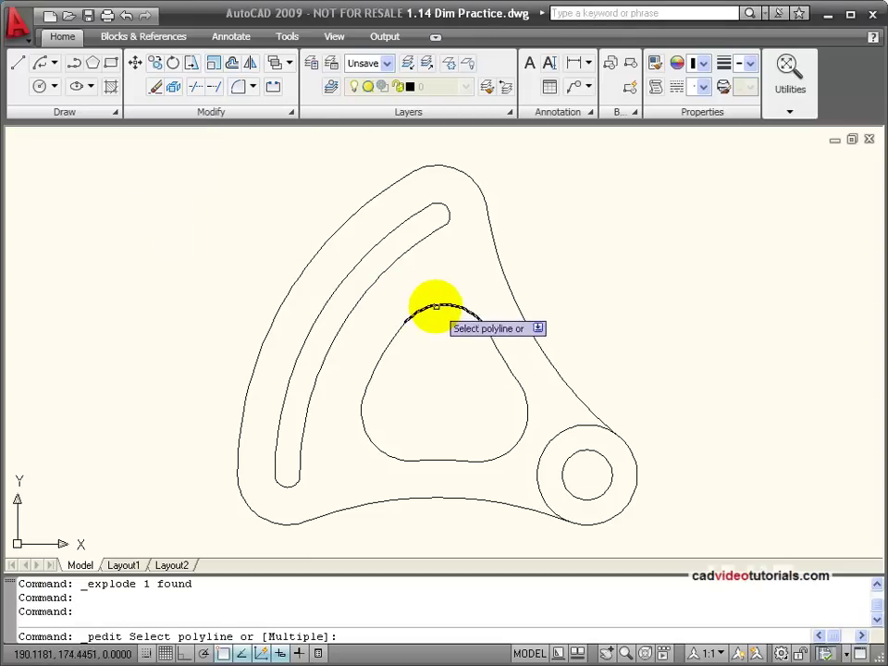
{"action": "left_click", "coordinate": [435, 307]}
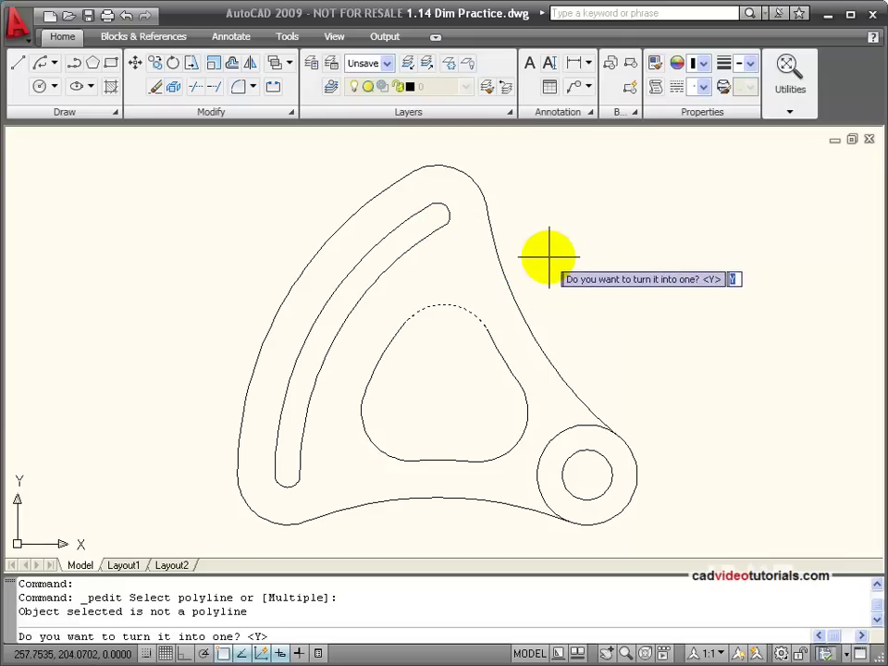
{"action": "key", "text": "Return"}
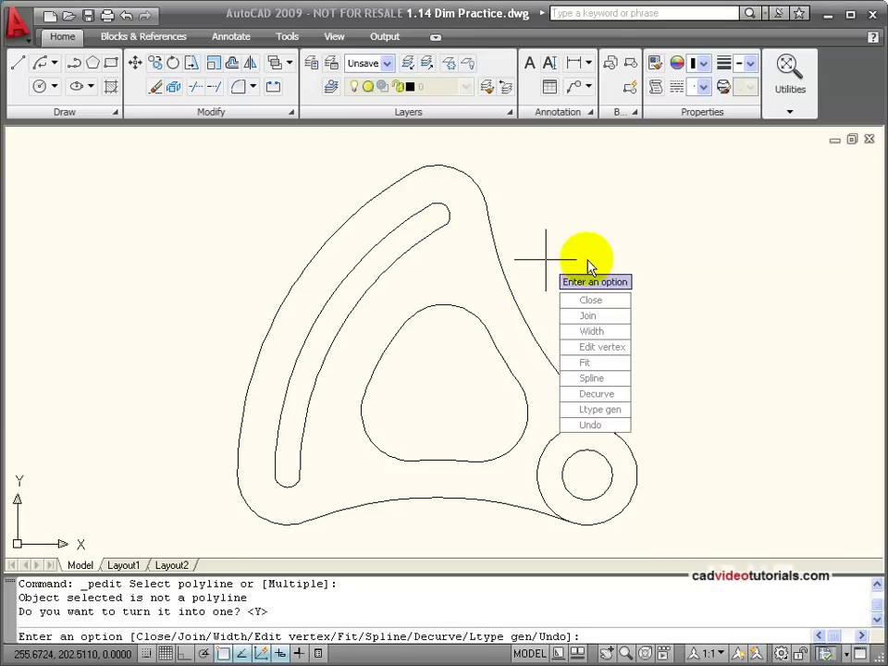
{"action": "left_click", "coordinate": [609, 318]}
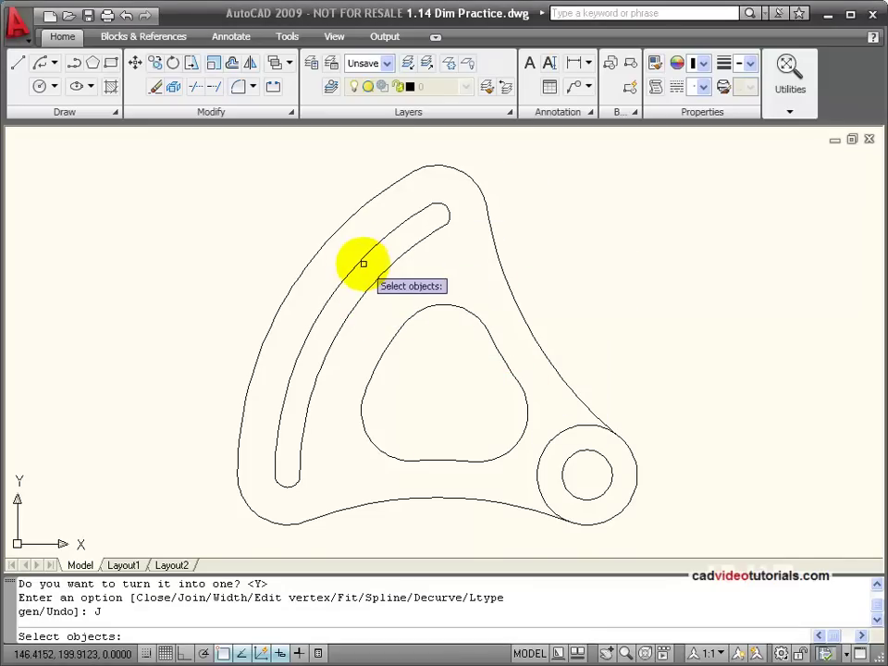
{"action": "left_click", "coordinate": [334, 258]}
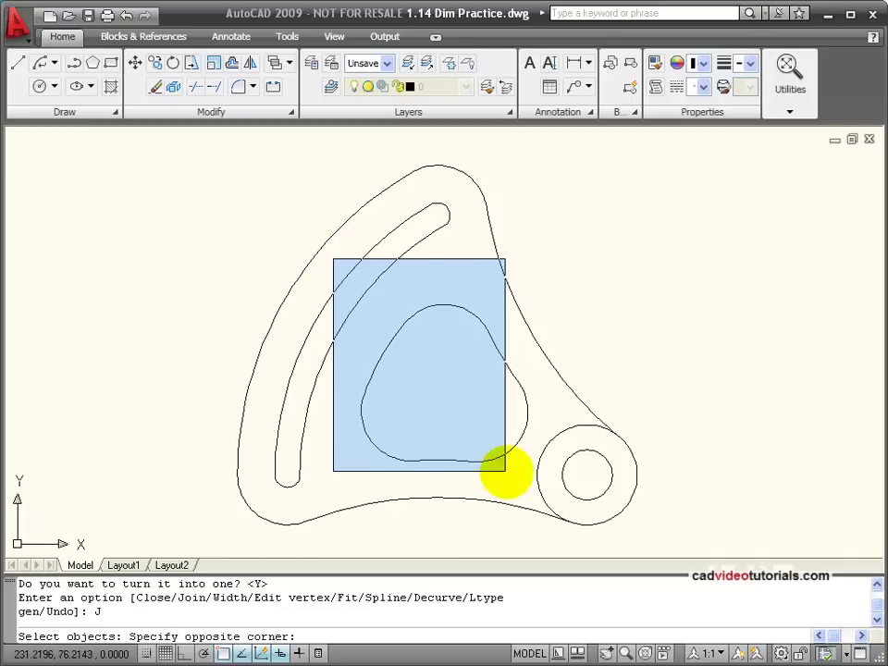
{"action": "left_click", "coordinate": [535, 476]}
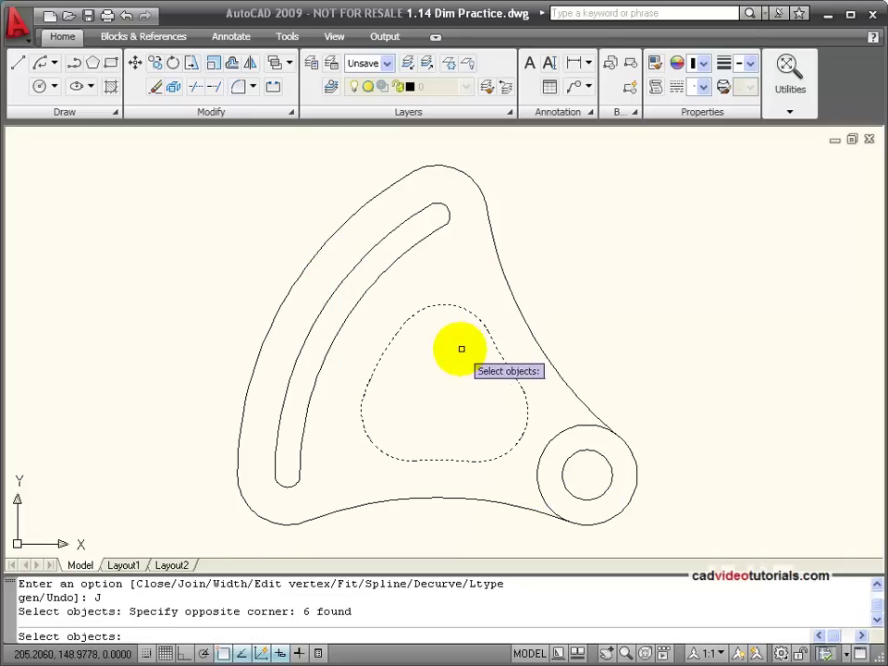
{"action": "key", "text": "Return"}
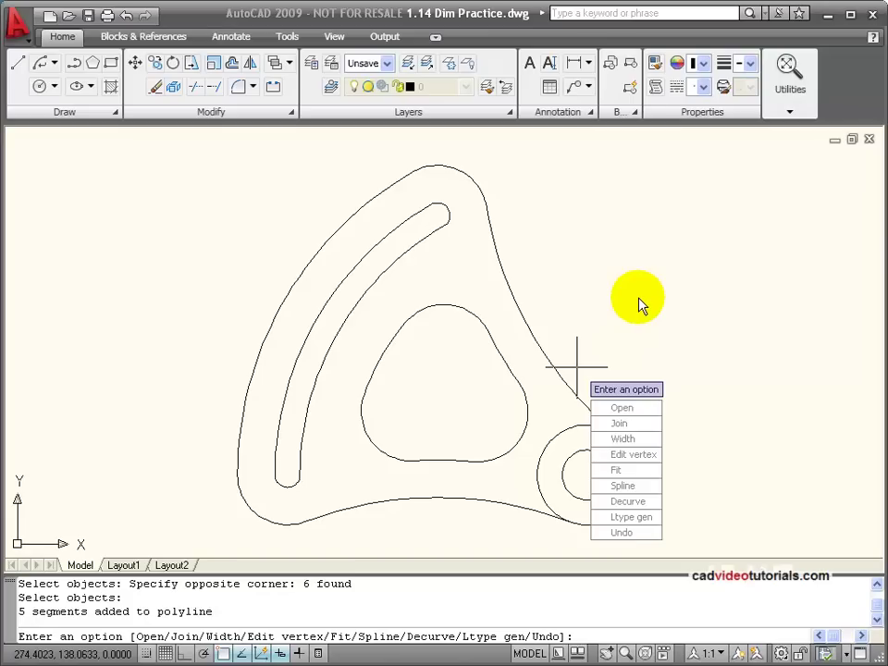
{"action": "key", "text": "Return"}
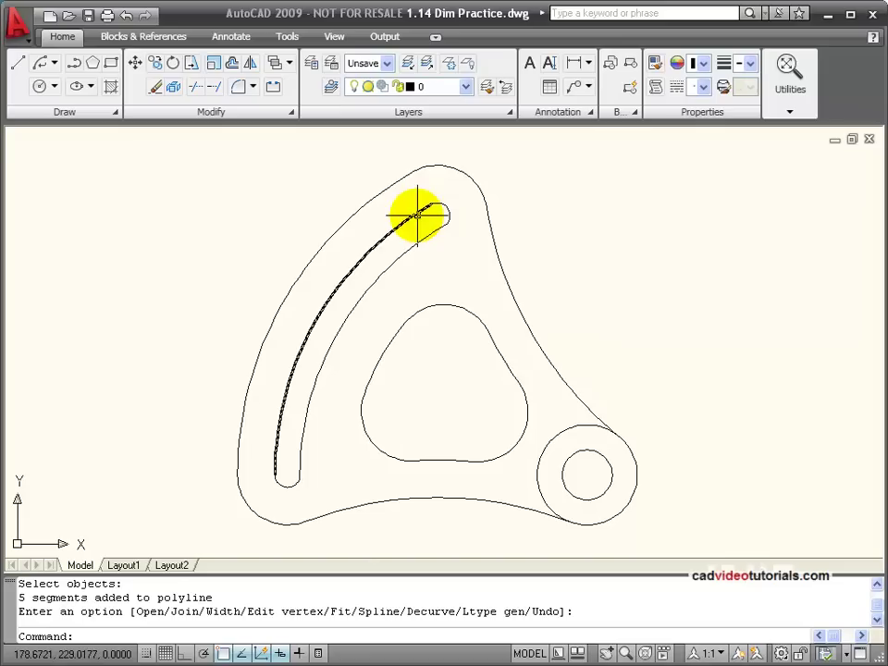
- Use PEDIT to join the curved slot's arcs and lines into one polyline, excluding the outer boundary
{"action": "key", "text": "Return"}
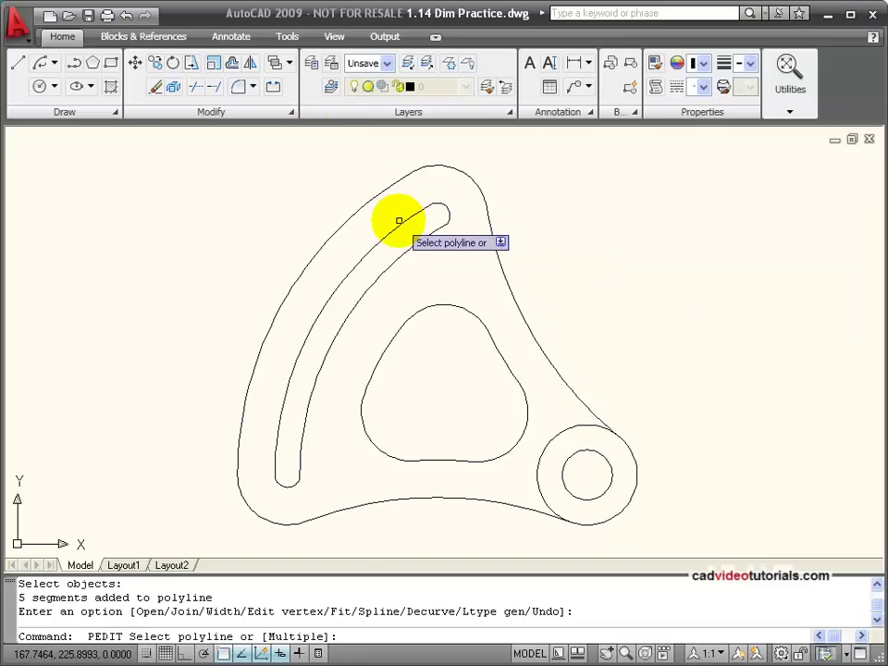
{"action": "left_click", "coordinate": [399, 225]}
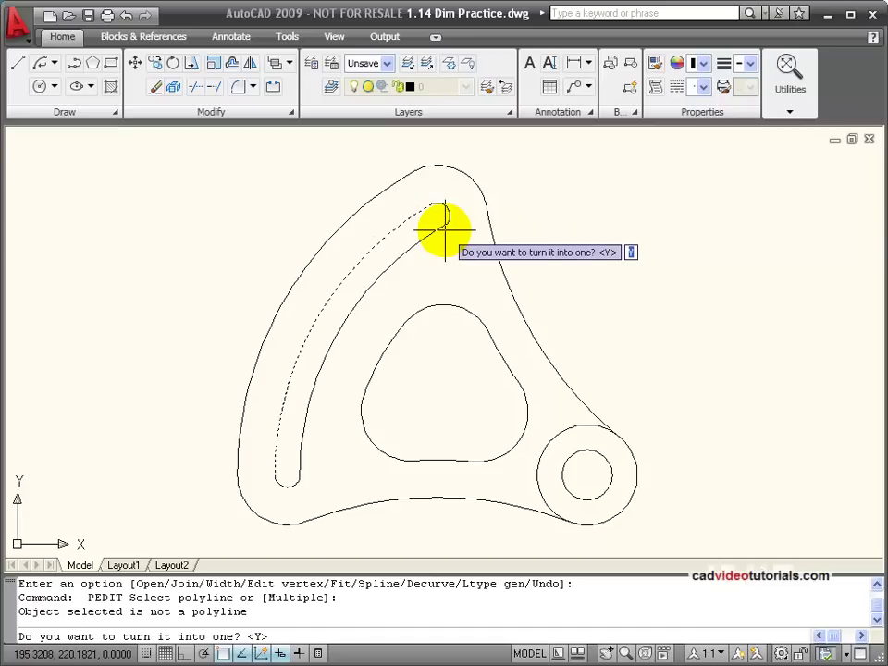
{"action": "key", "text": "Return"}
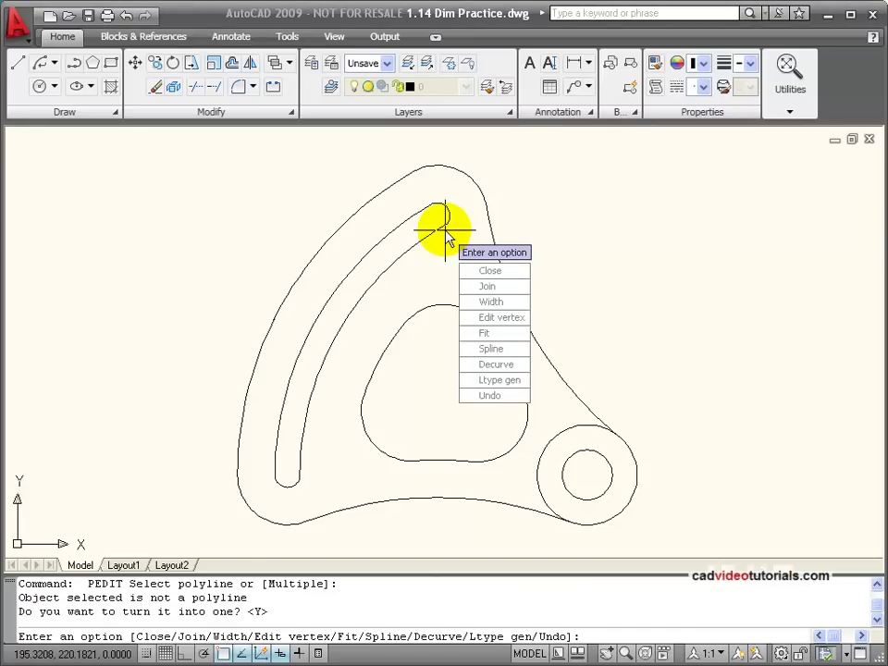
{"action": "type", "text": "J"}
{"action": "key", "text": "Return"}
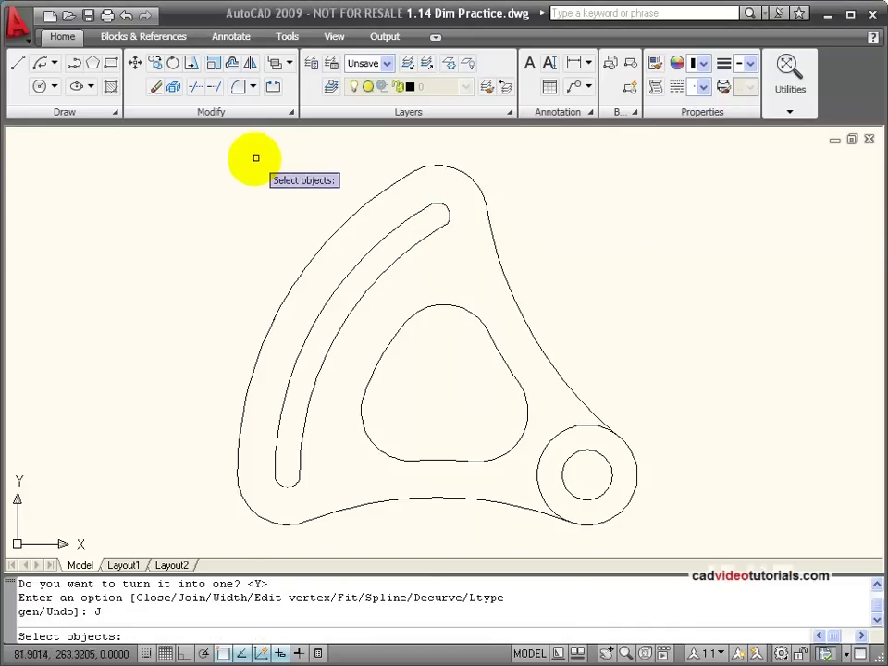
{"action": "left_click", "coordinate": [200, 157]}
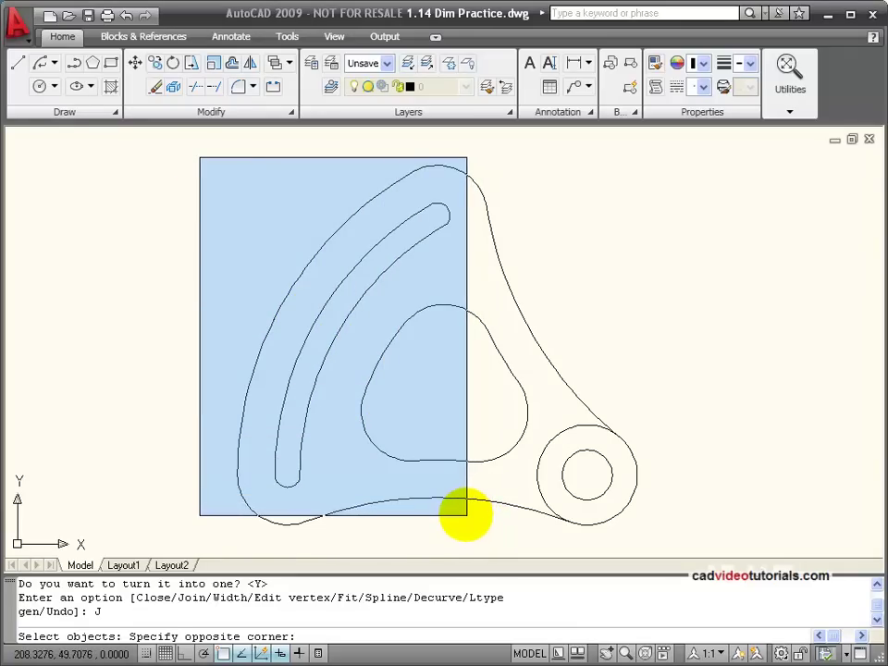
{"action": "left_click", "coordinate": [467, 512]}
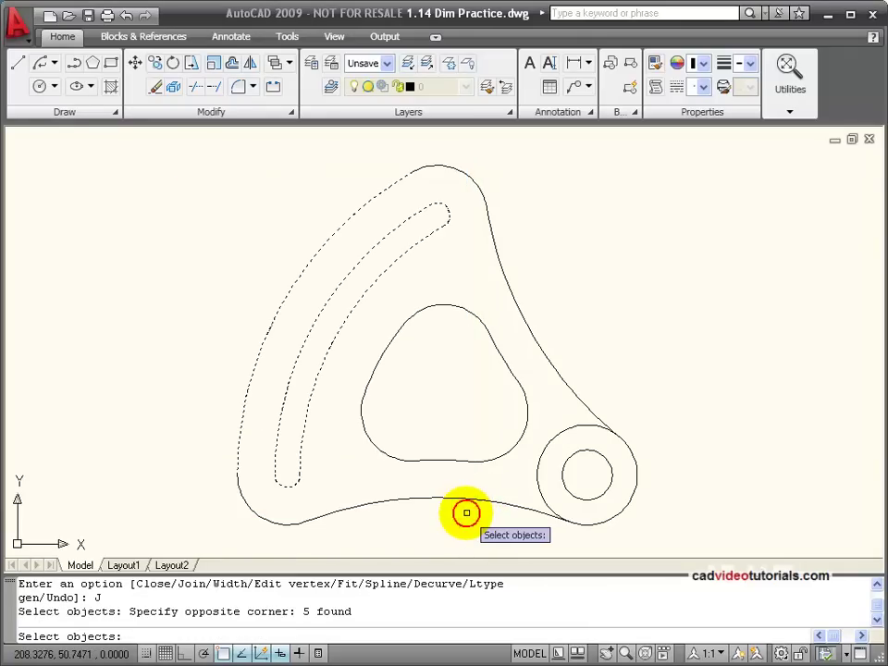
{"action": "left_click", "coordinate": [315, 256], "text": "shift"}
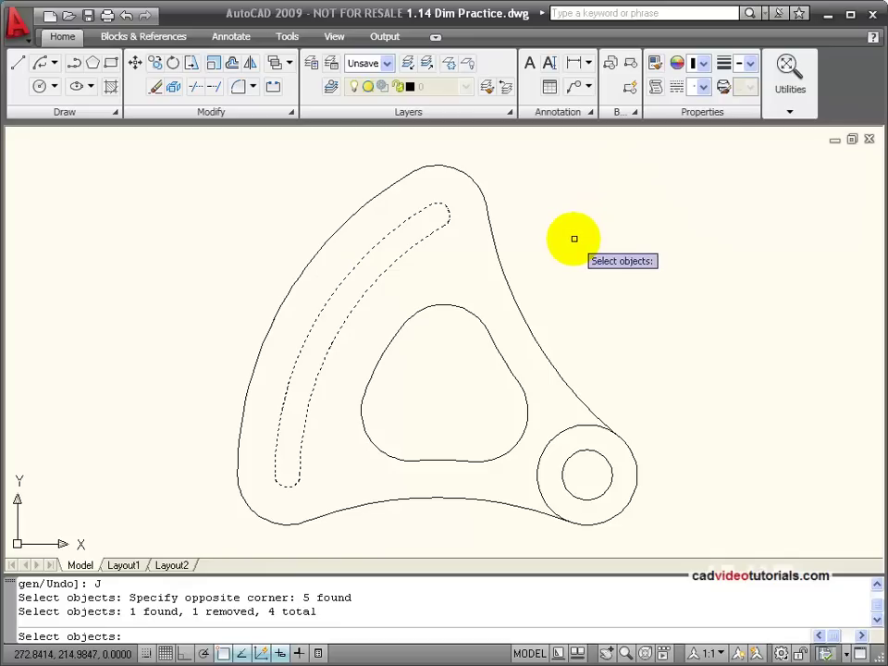
{"action": "key", "text": "Return"}
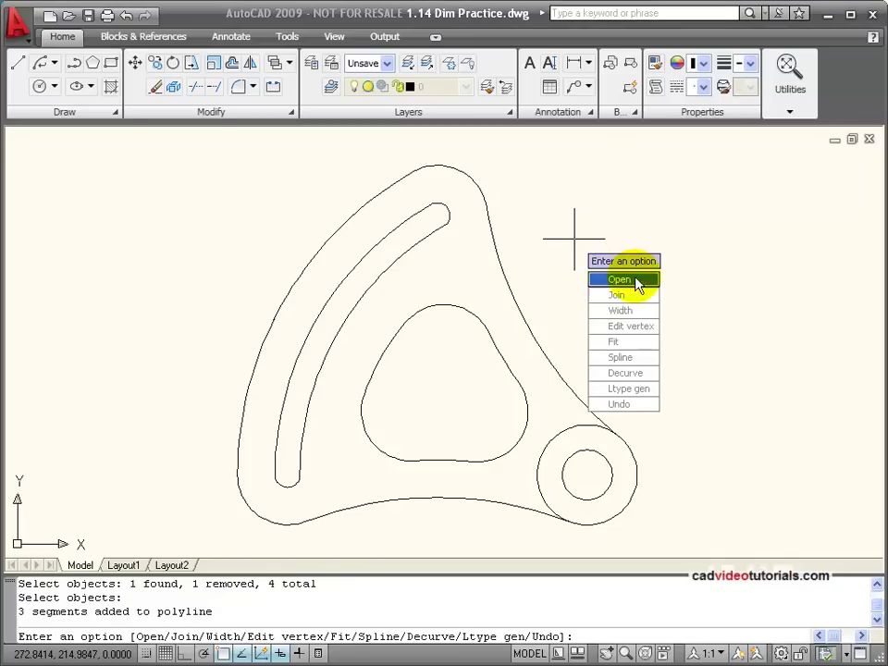
{"action": "key", "text": "Return"}
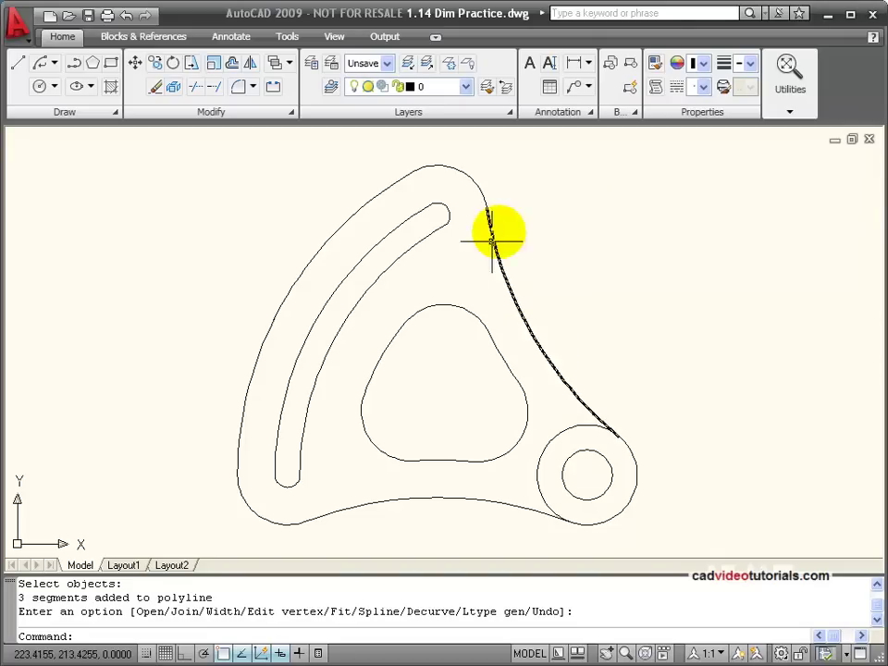
- Offset the triangular hole and curved slot outlines by 7.5
{"action": "left_click", "coordinate": [232, 62]}
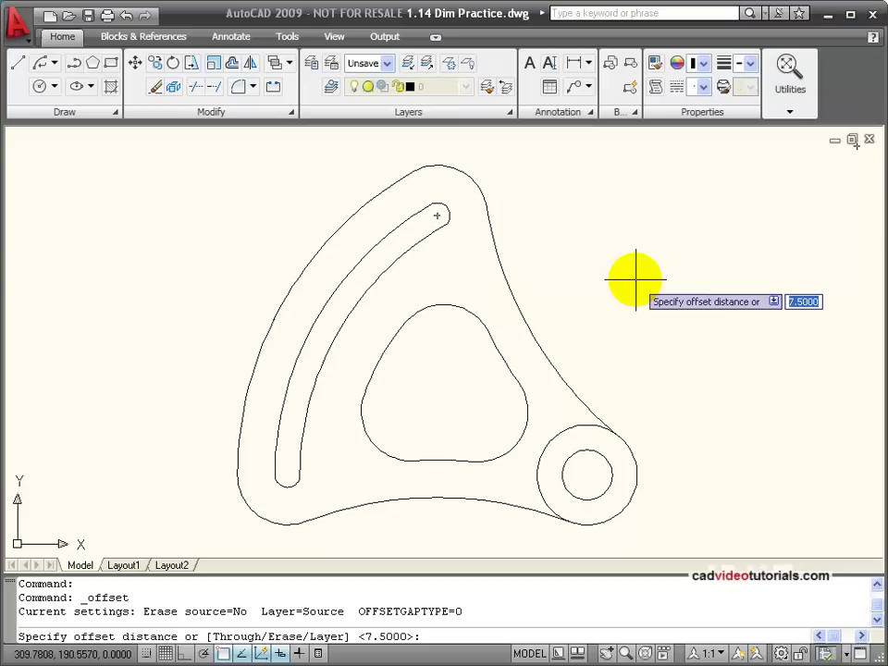
{"action": "type", "text": "7.5"}
{"action": "key", "text": "Return"}
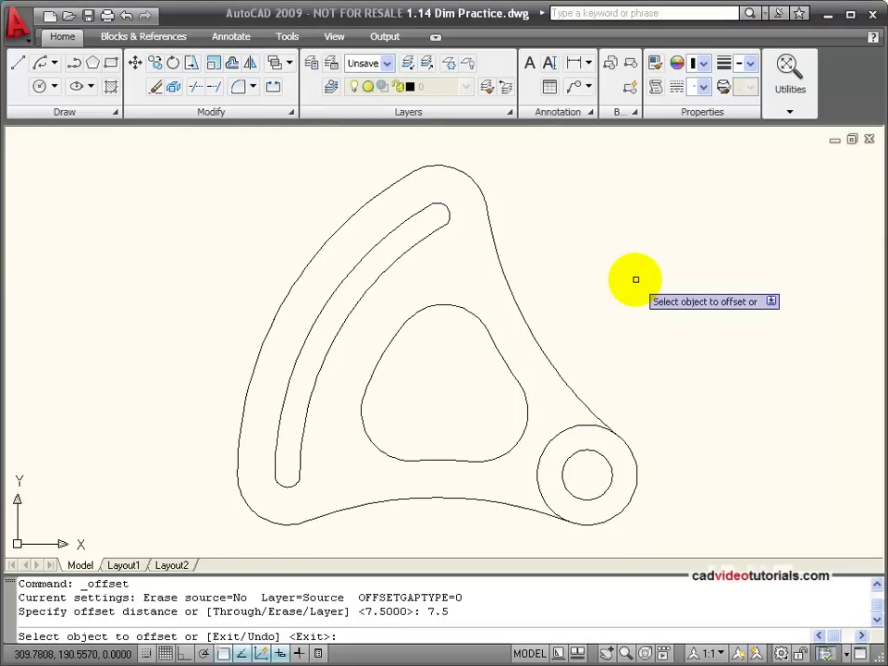
{"action": "left_click", "coordinate": [502, 360]}
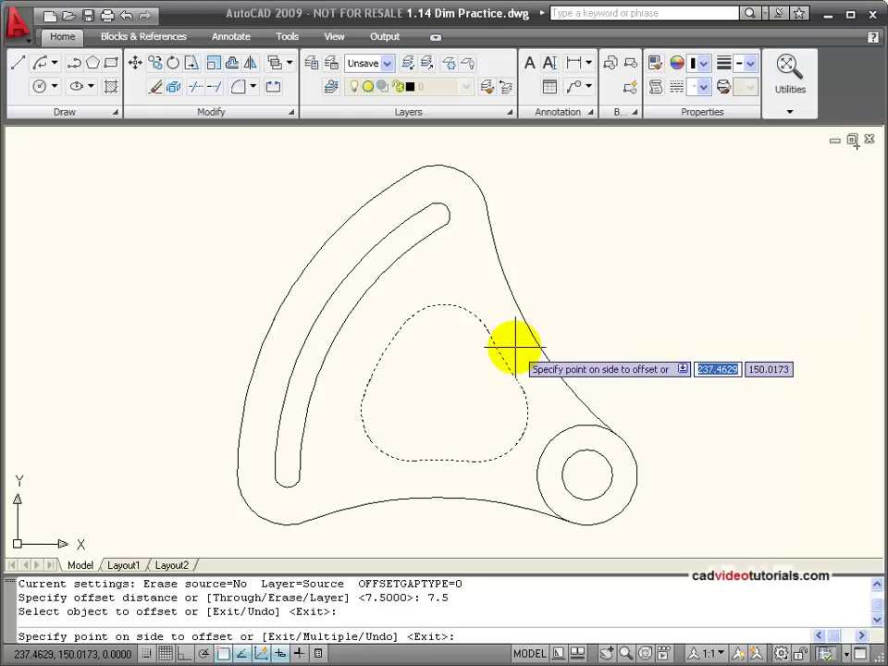
{"action": "left_click", "coordinate": [515, 348]}
{"action": "key", "text": "Return"}
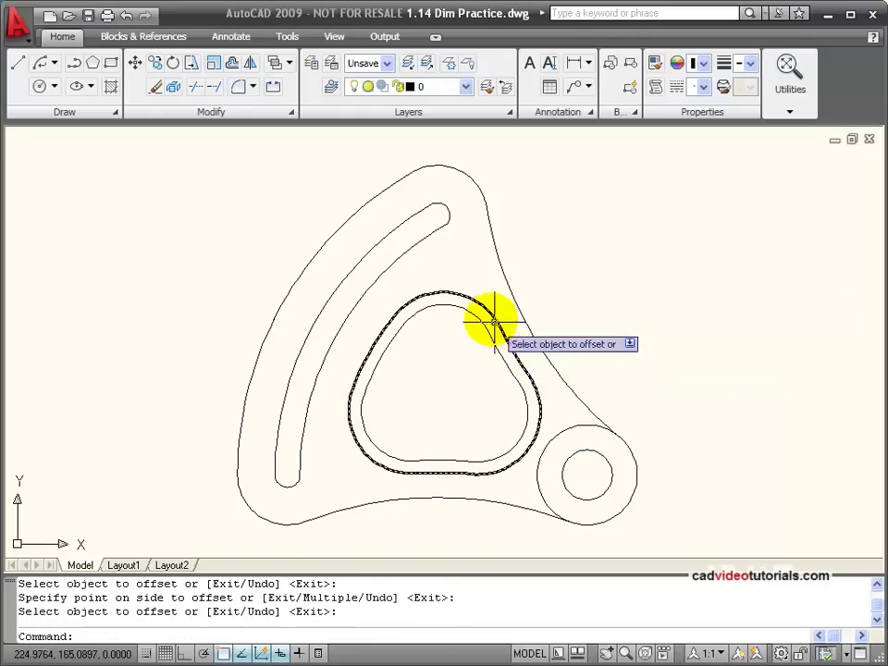
{"action": "left_click", "coordinate": [395, 257]}
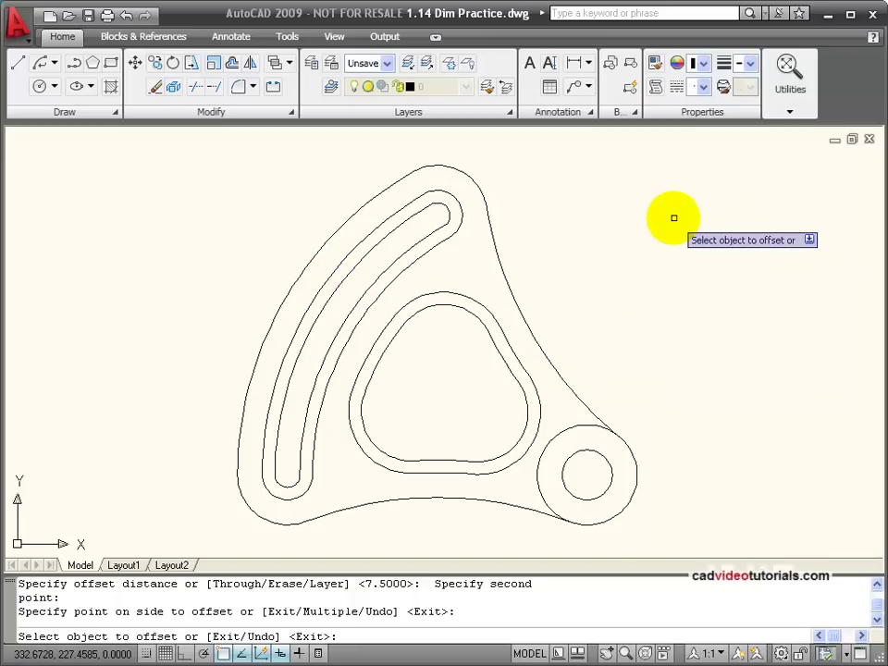
{"action": "key", "text": "Escape"}
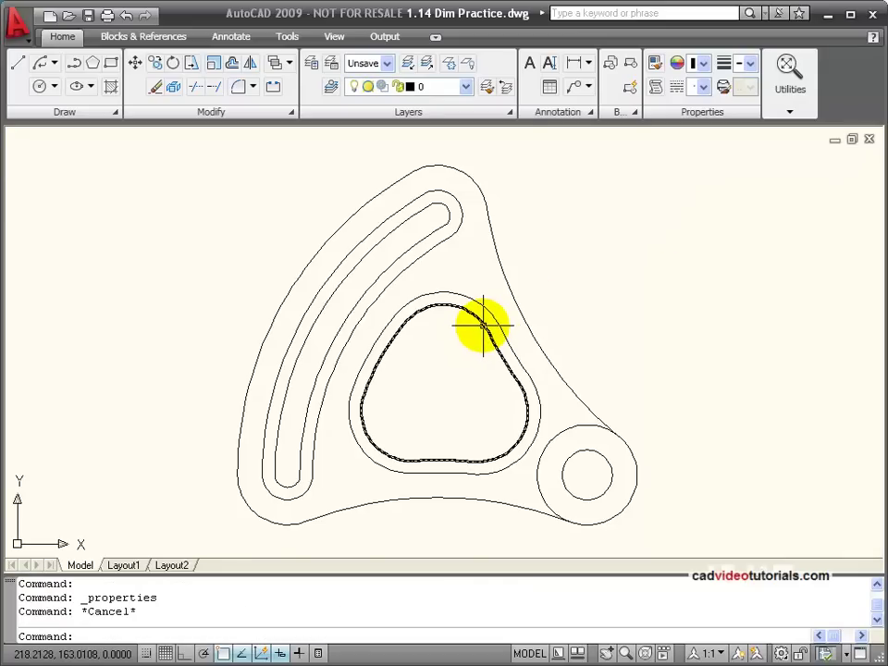
- Show the hole polyline's properties: closed, area 7113.0279, length 308.2704
{"action": "left_click", "coordinate": [512, 372]}
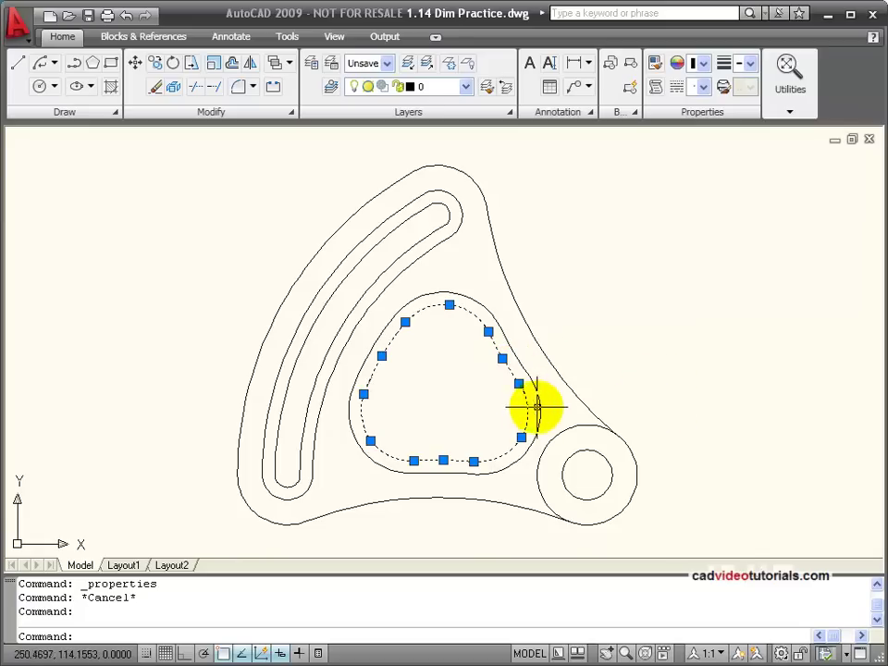
{"action": "right_click", "coordinate": [643, 491]}
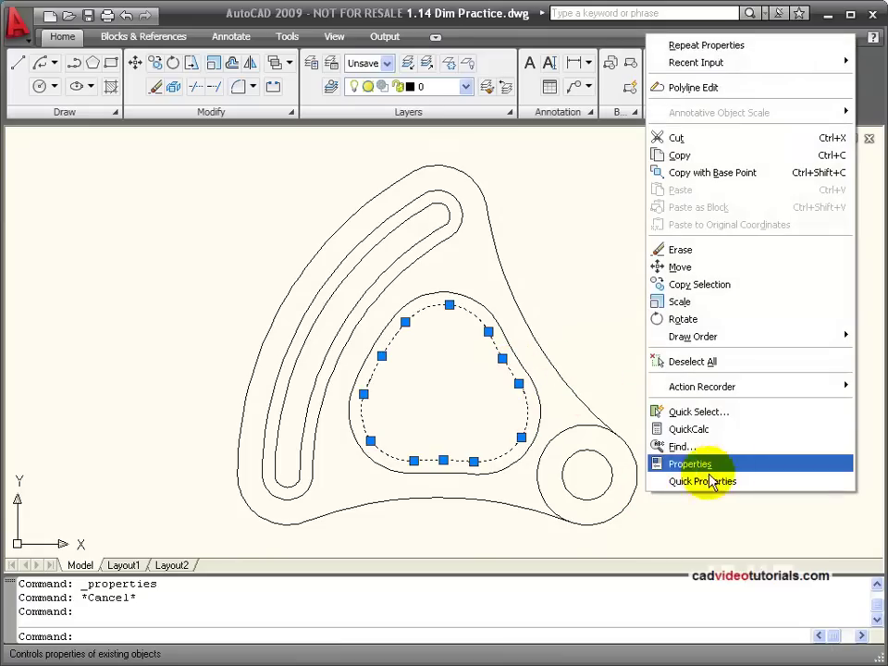
{"action": "left_click", "coordinate": [703, 463]}
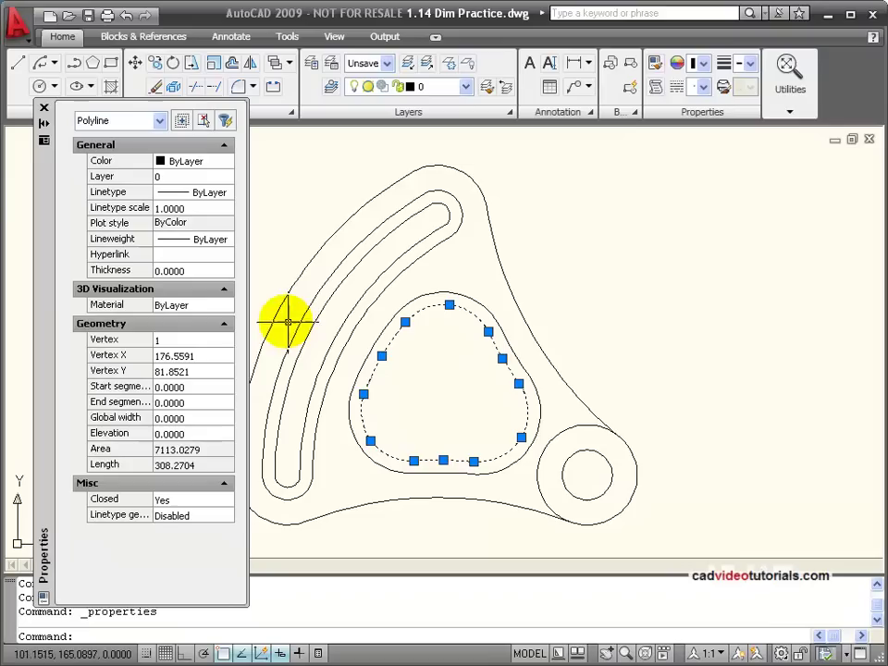